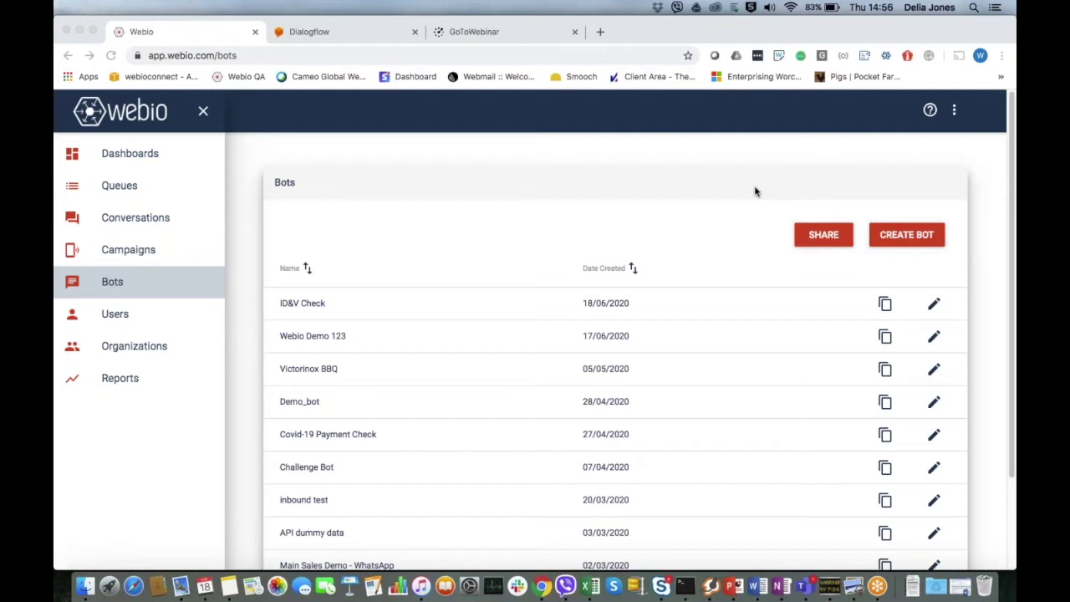
Open the ID&V Check bot for editing and proceed to its step configuration
{"action": "left_click", "coordinate": [934, 308]}
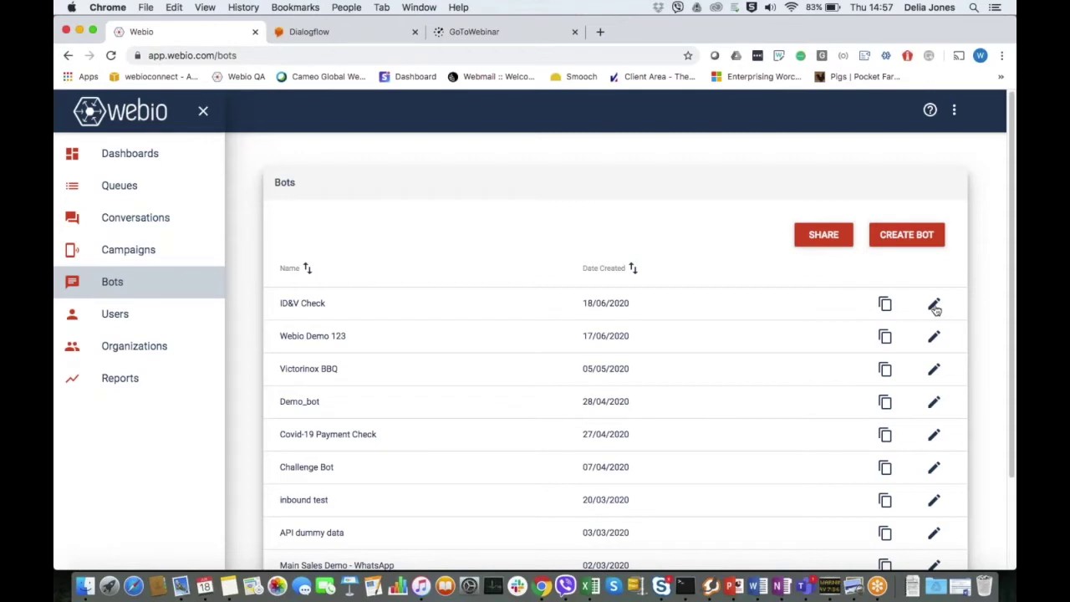
{"action": "left_click", "coordinate": [934, 307]}
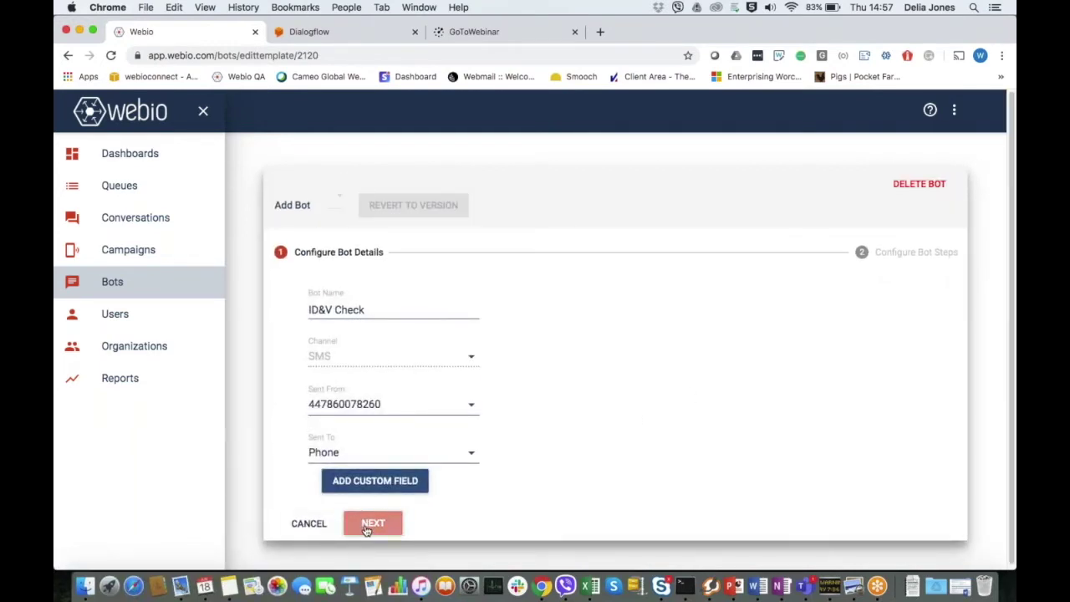
{"action": "left_click", "coordinate": [373, 523]}
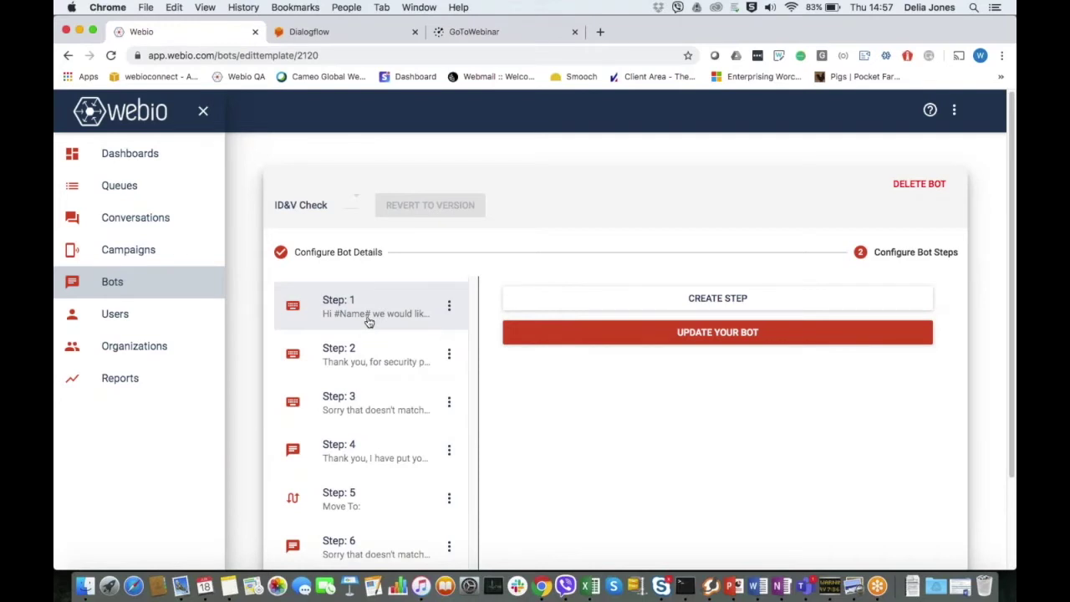
Review Step 1's settings, opening message and Yes/No intent routing
{"action": "left_click", "coordinate": [370, 322]}
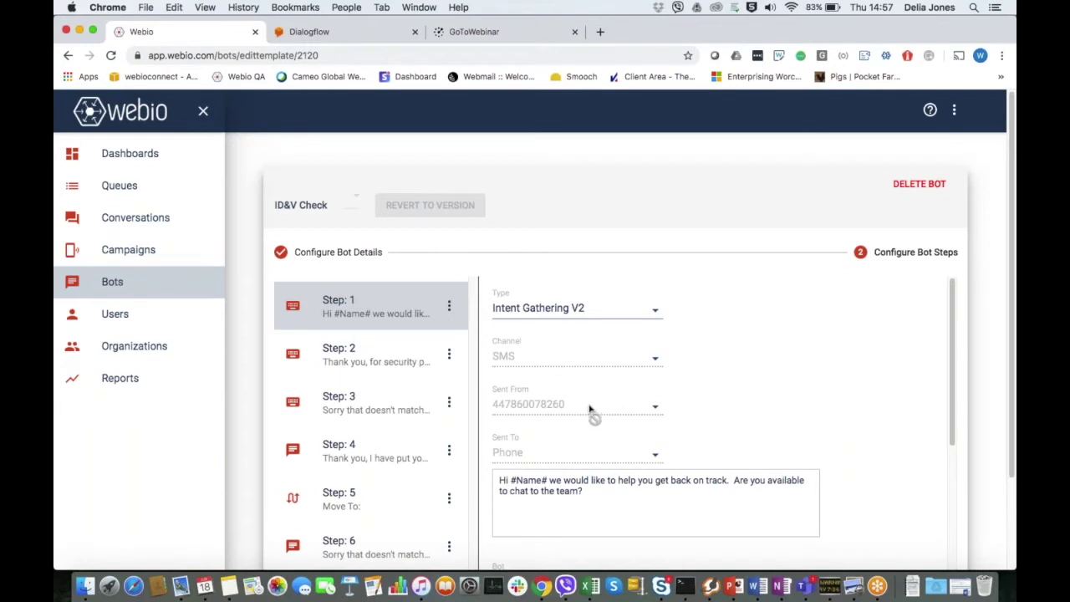
{"action": "scroll", "coordinate": [587, 409], "scroll_direction": "down", "scroll_amount": 1}
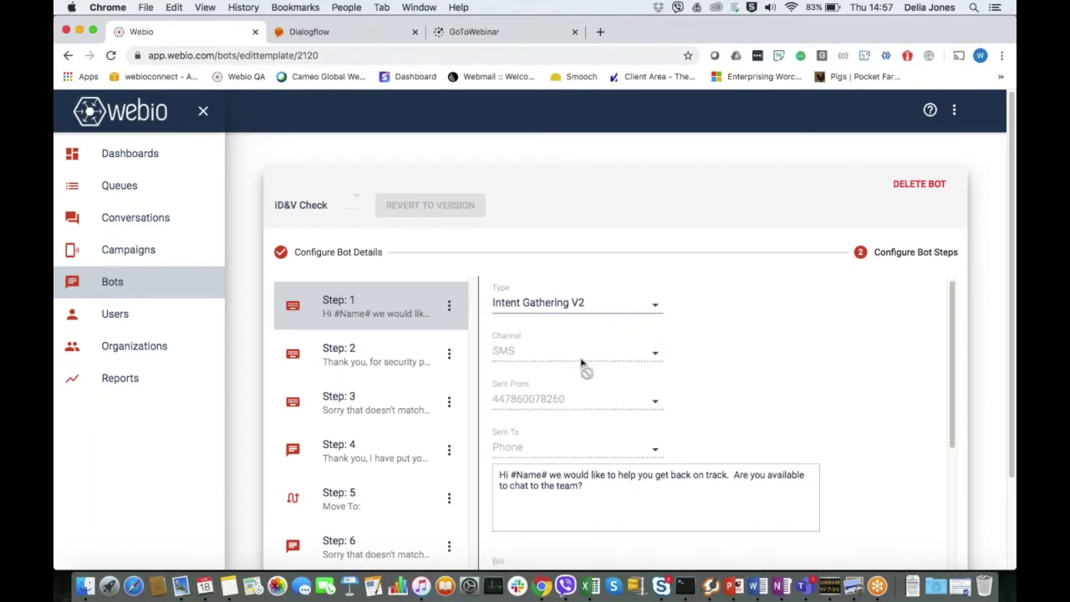
{"action": "scroll", "coordinate": [605, 489], "scroll_direction": "down", "scroll_amount": 3}
{"action": "scroll", "coordinate": [608, 494], "scroll_direction": "down", "scroll_amount": 1}
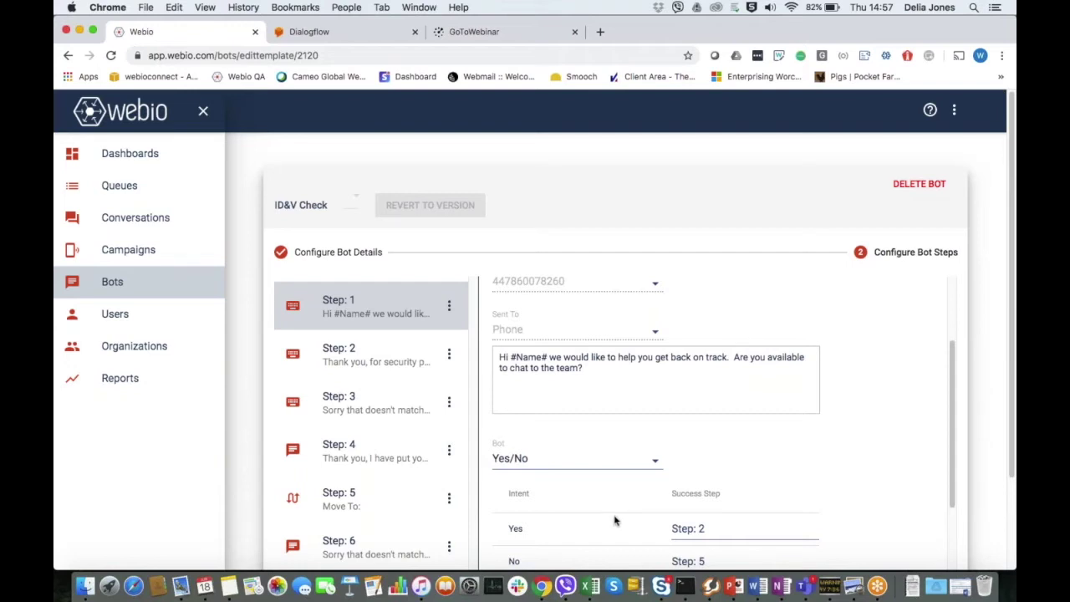
Review the date-of-birth messages and matching conditions in Step 2 and Step 3
{"action": "left_click", "coordinate": [359, 359]}
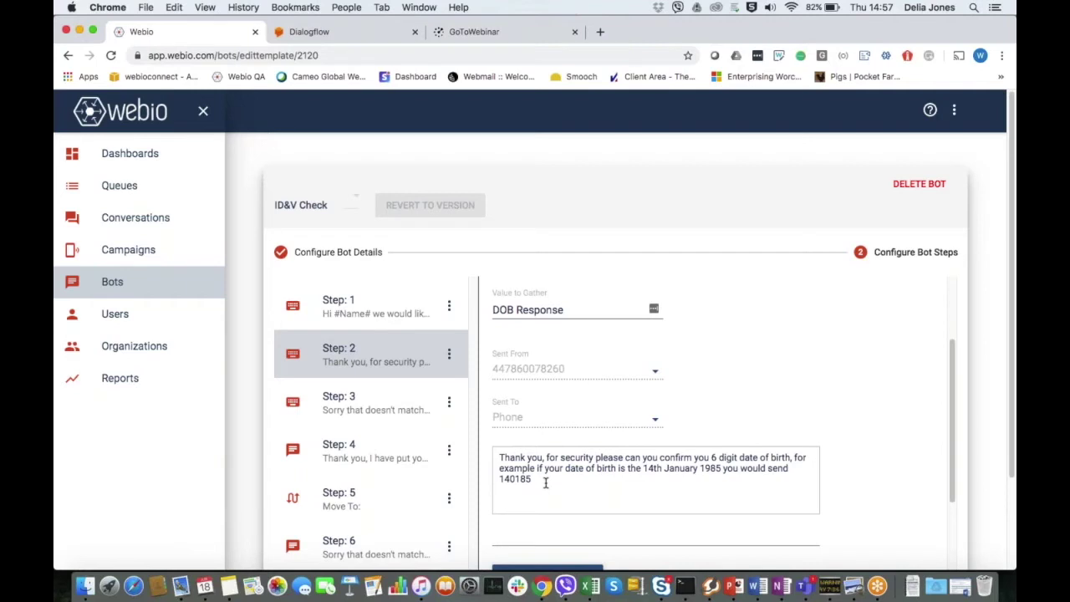
{"action": "scroll", "coordinate": [545, 483], "scroll_direction": "down", "scroll_amount": 5}
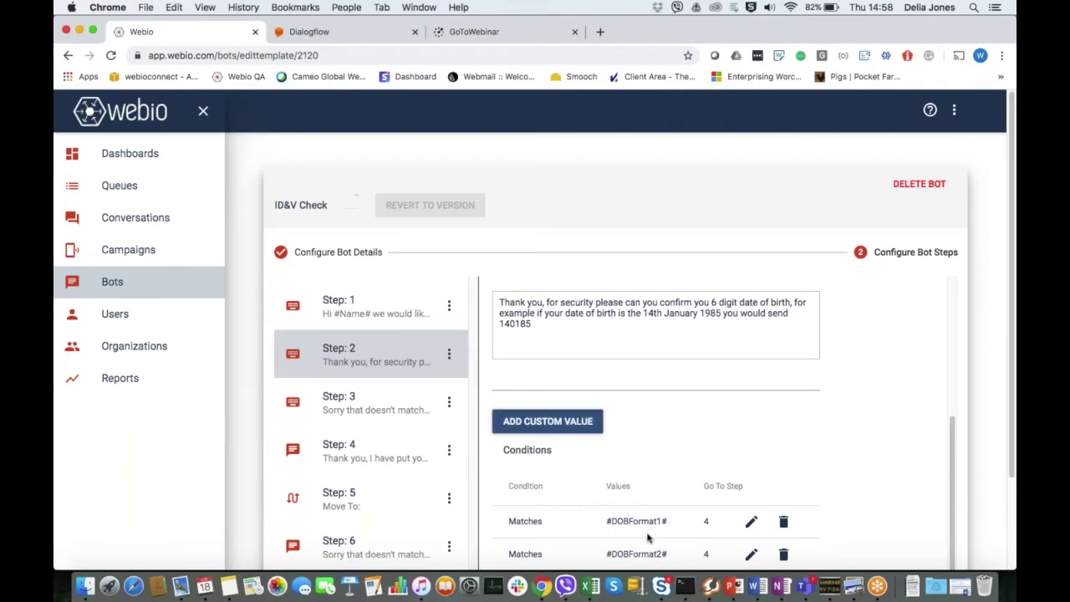
{"action": "scroll", "coordinate": [645, 539], "scroll_direction": "down", "scroll_amount": 2}
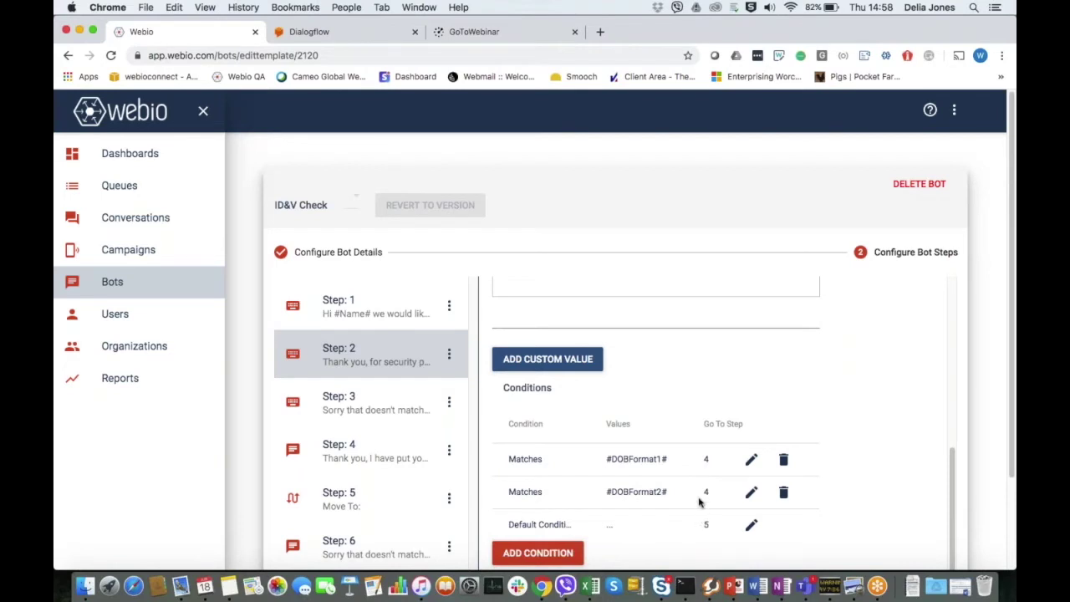
{"action": "left_click", "coordinate": [366, 412]}
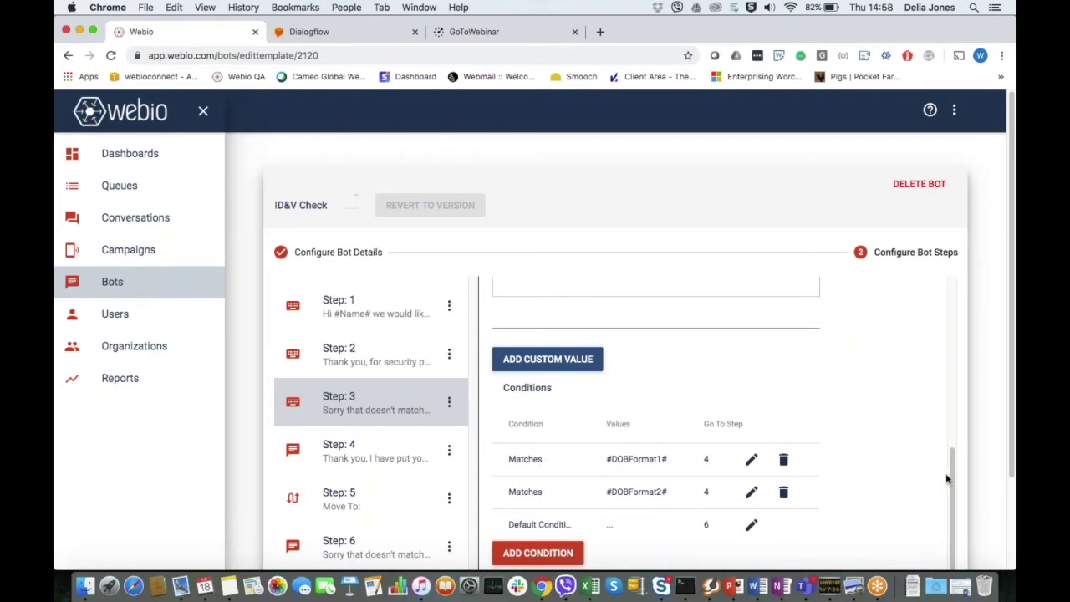
{"action": "left_click_drag", "start_coordinate": [955, 491], "coordinate": [869, 418]}
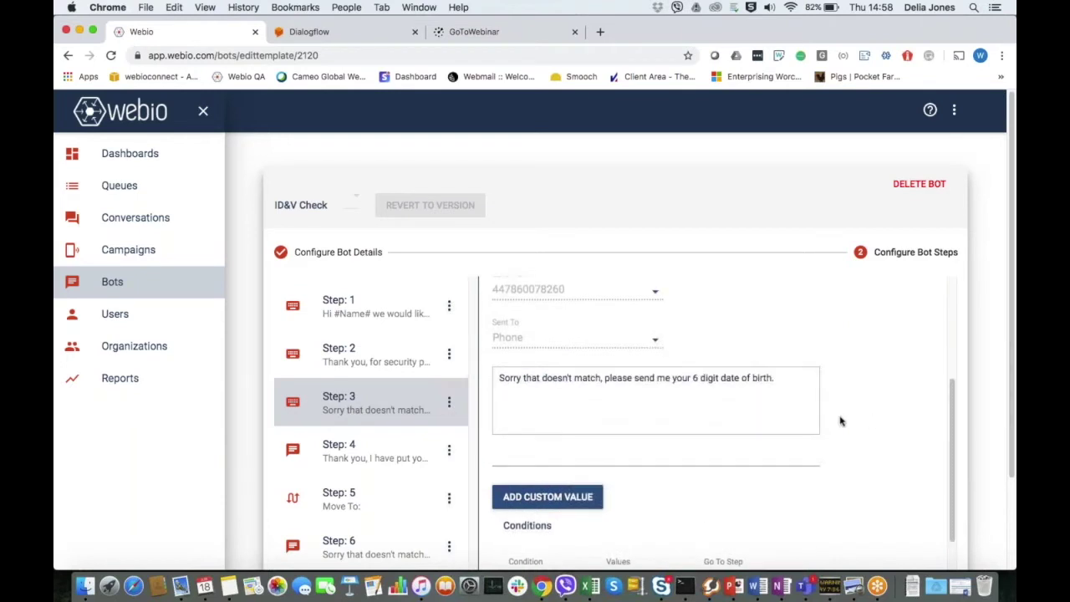
Examine Step 2's example date format and matching conditions, along with Step 4's message about passing the customer to the team
{"action": "left_click", "coordinate": [371, 359]}
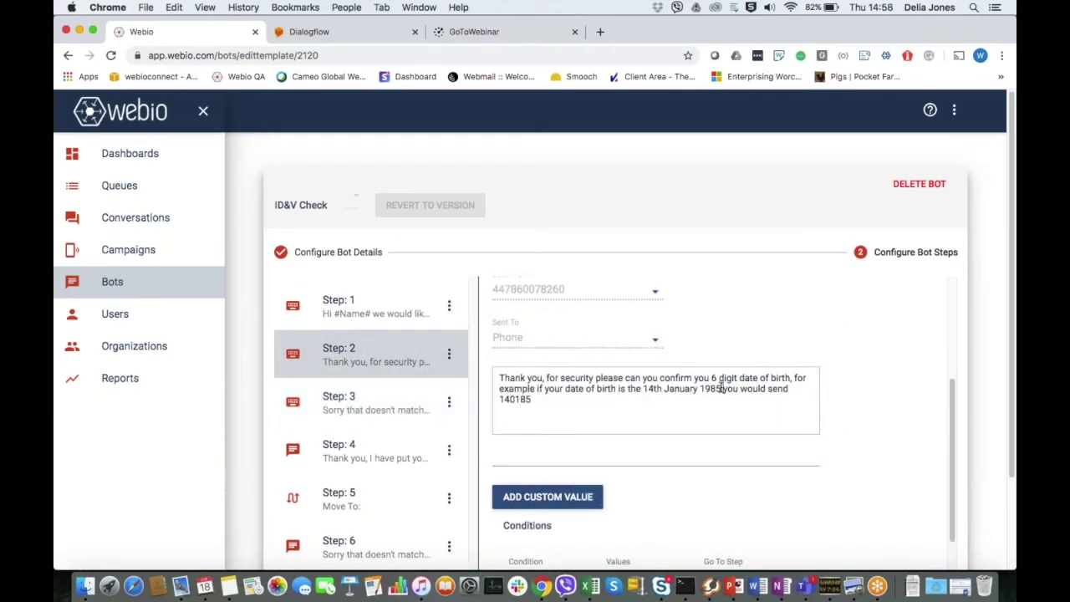
{"action": "left_click_drag", "start_coordinate": [722, 389], "coordinate": [641, 389]}
{"action": "left_click_drag", "start_coordinate": [538, 398], "coordinate": [493, 399]}
{"action": "scroll", "coordinate": [677, 465], "scroll_direction": "down", "scroll_amount": 3}
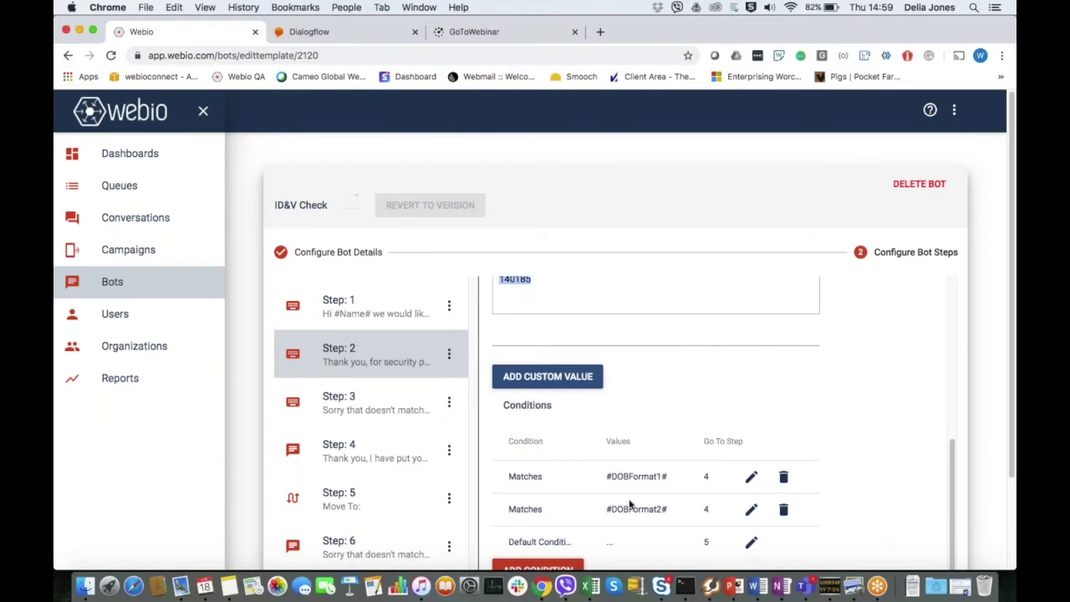
{"action": "left_click", "coordinate": [389, 457]}
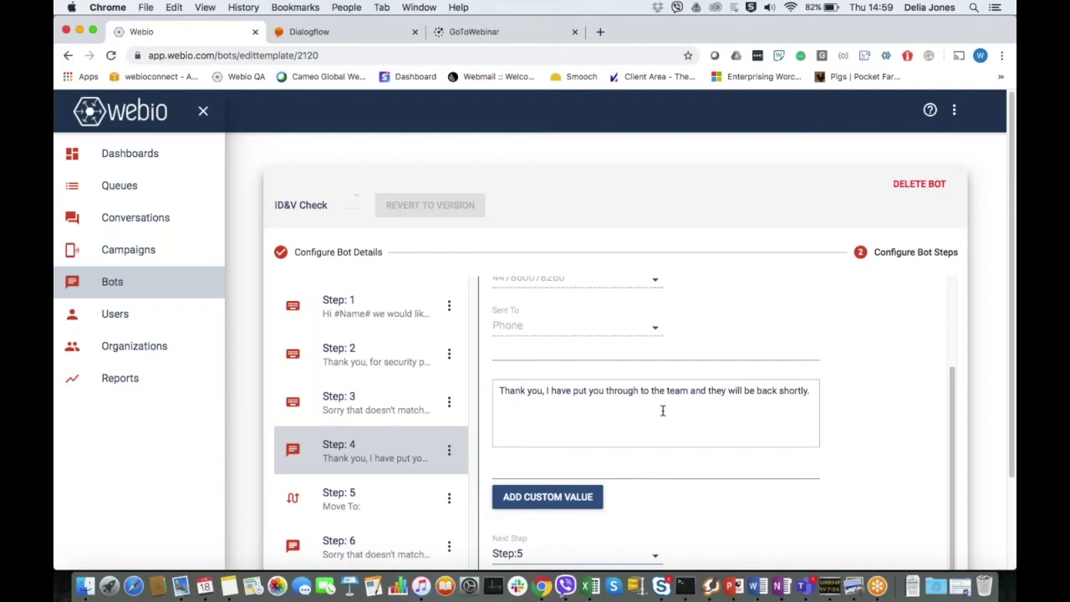
Extend Step 3's mismatch message with an example sentence showing how to send a date of birth as six digits
{"action": "left_click", "coordinate": [370, 405]}
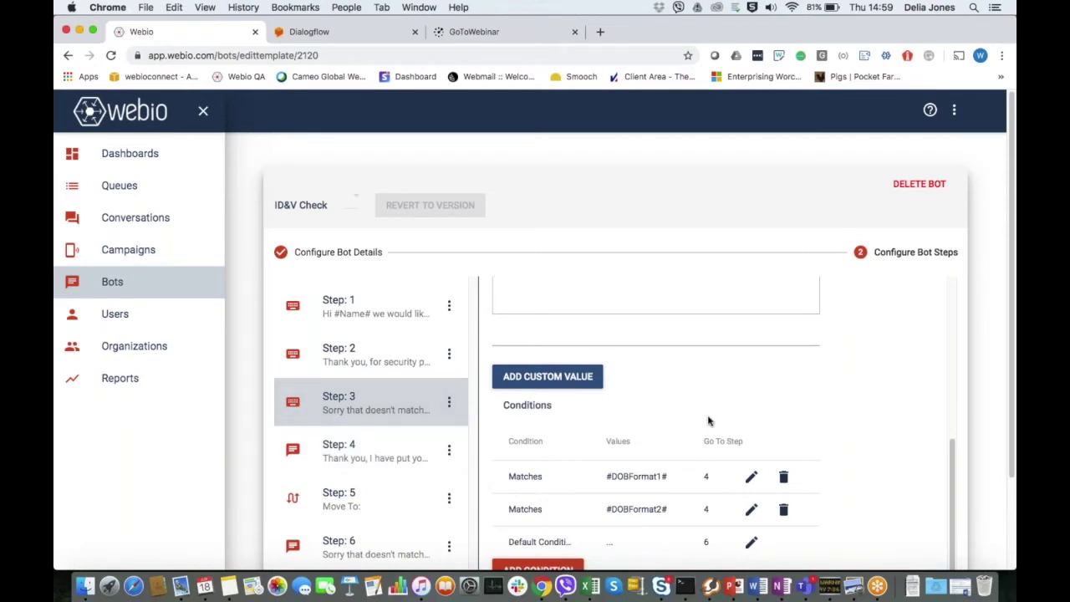
{"action": "left_click_drag", "start_coordinate": [957, 482], "coordinate": [955, 391]}
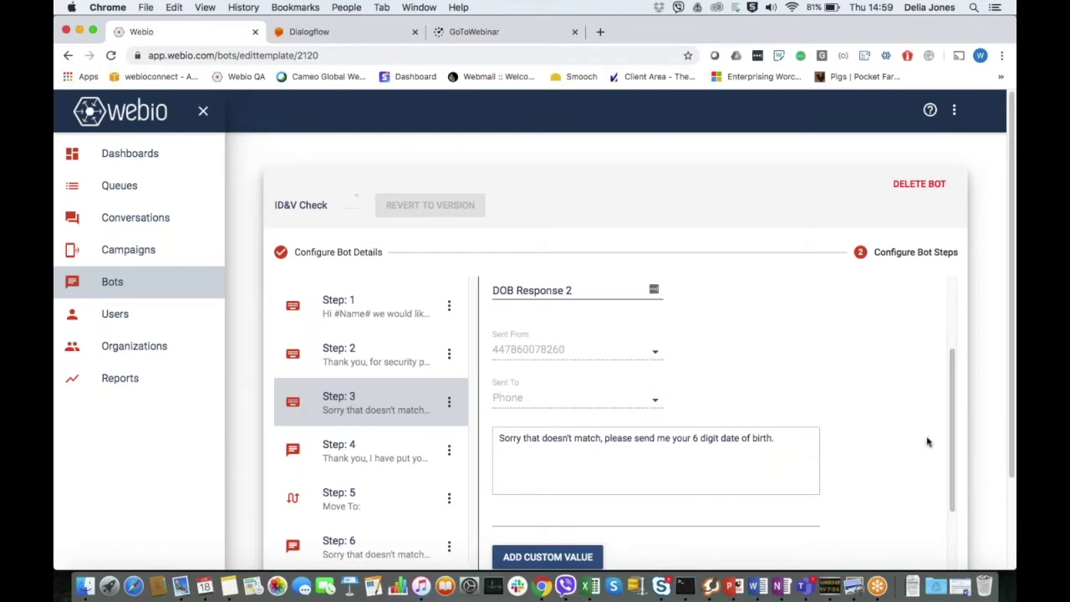
{"action": "scroll", "coordinate": [952, 484], "scroll_direction": "down", "scroll_amount": 1}
{"action": "scroll", "coordinate": [951, 484], "scroll_direction": "down", "scroll_amount": 4}
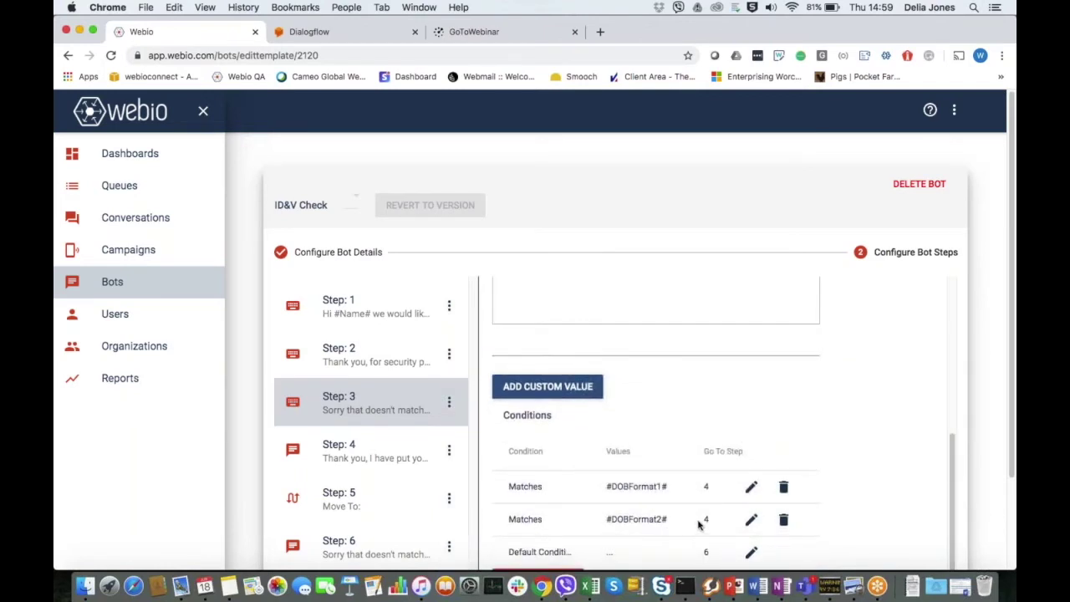
{"action": "scroll", "coordinate": [952, 526], "scroll_direction": "up", "scroll_amount": 3}
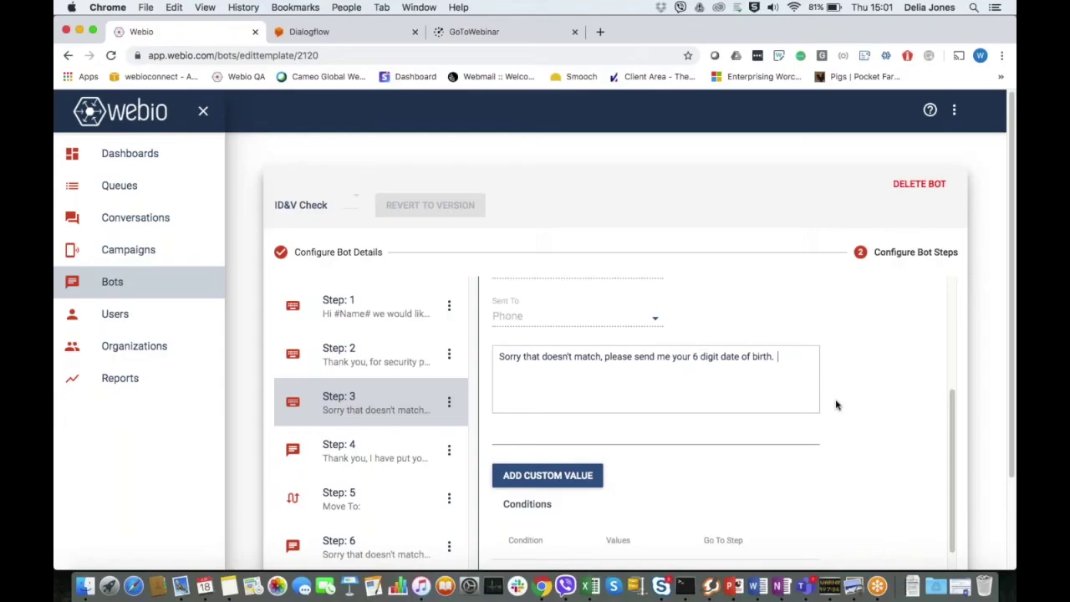
{"action": "type", "text": "For example if you were br"}
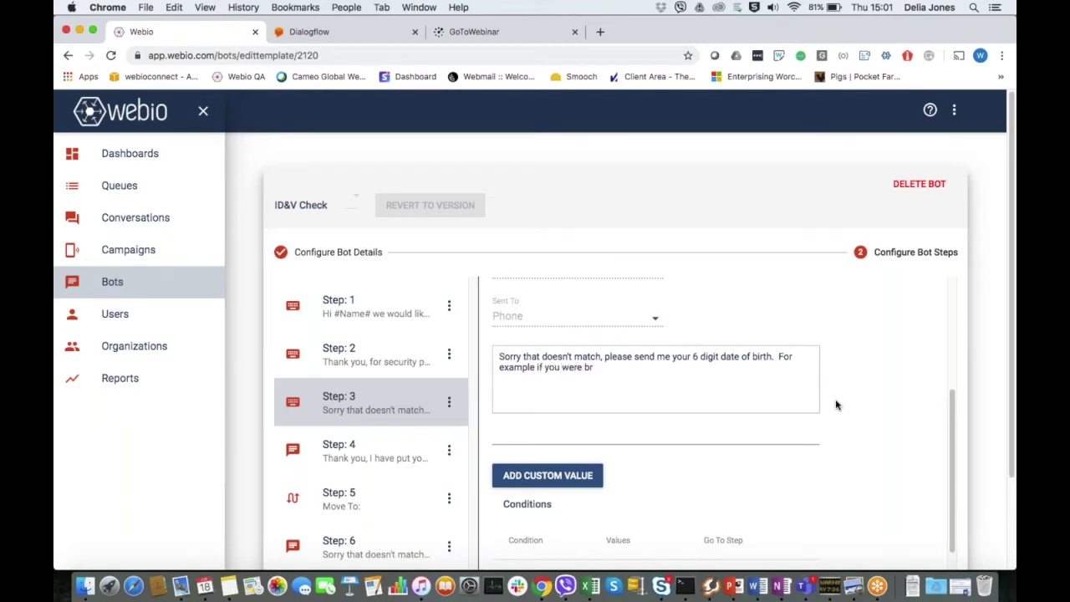
{"action": "key", "text": "BackSpace"}
{"action": "type", "text": "orn on the 21st March 197"}
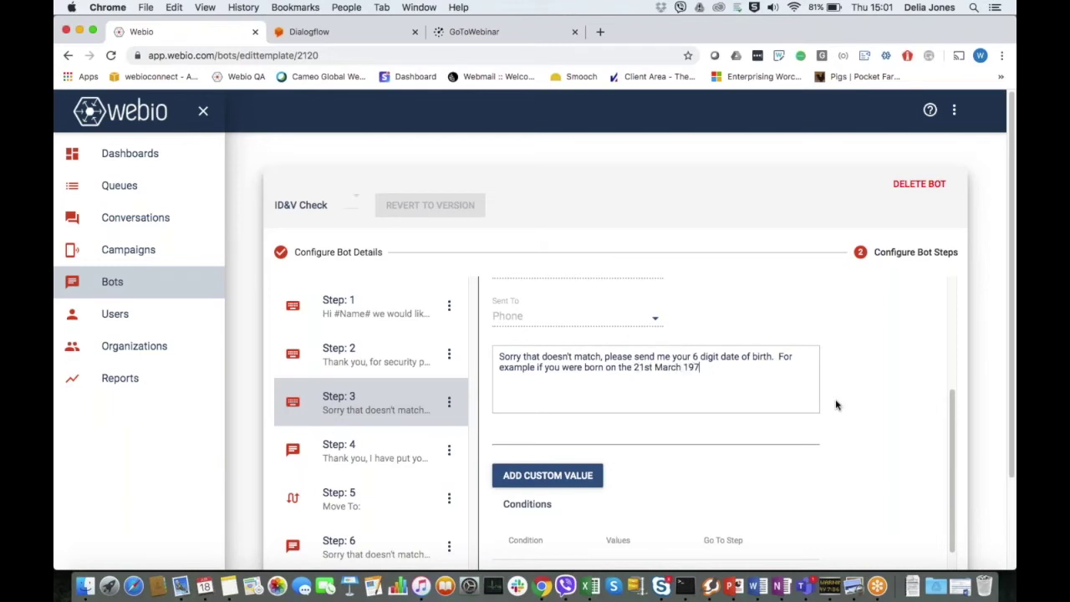
{"action": "type", "text": "4 then send 210374."}
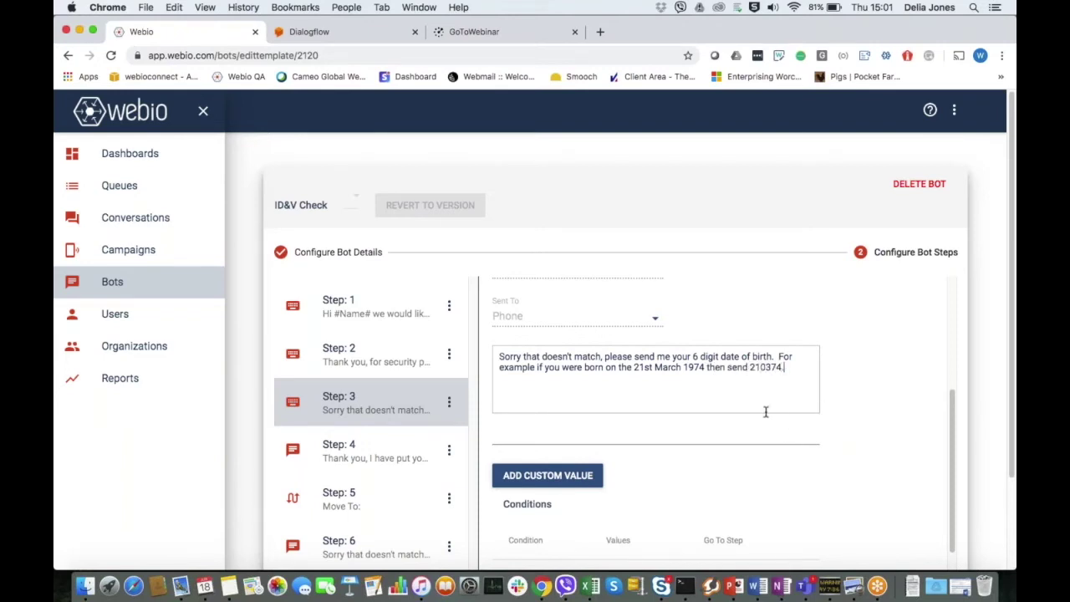
Save the edited Step 3 and update the ID&V Check bot
{"action": "scroll", "coordinate": [764, 412], "scroll_direction": "down", "scroll_amount": 5}
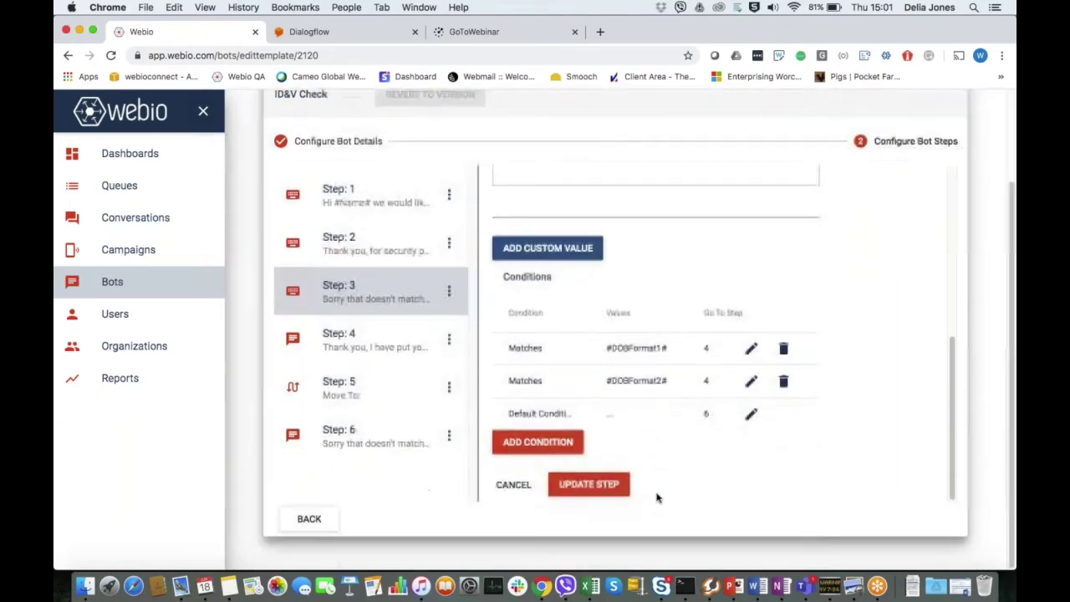
{"action": "left_click", "coordinate": [602, 487]}
{"action": "left_click", "coordinate": [665, 227]}
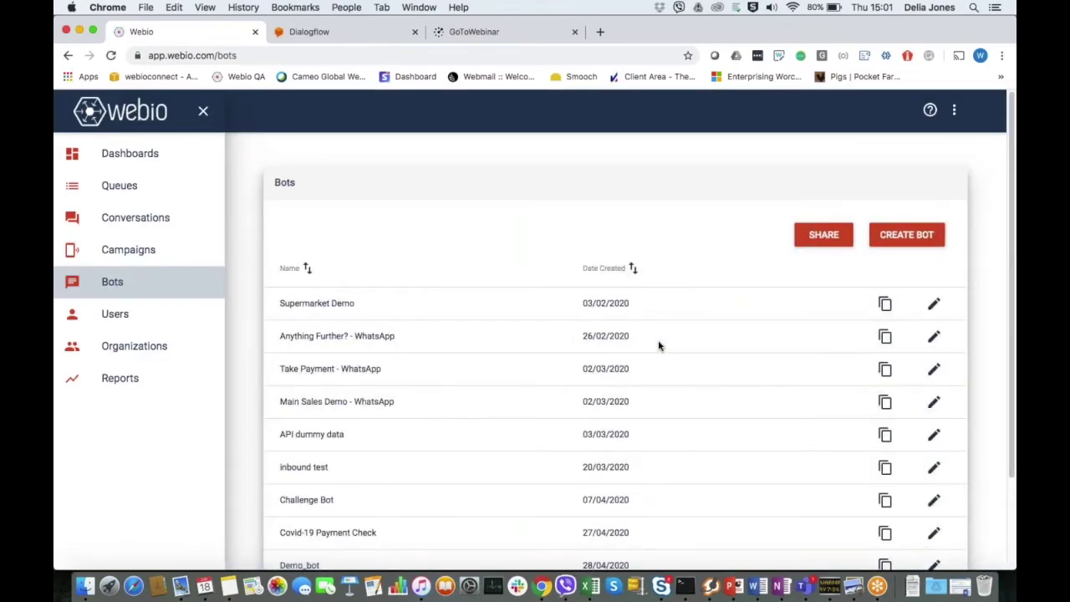
Sort the bots by creation date, newest first, and reopen the ID&V Check bot at its step configuration
{"action": "left_click", "coordinate": [633, 269]}
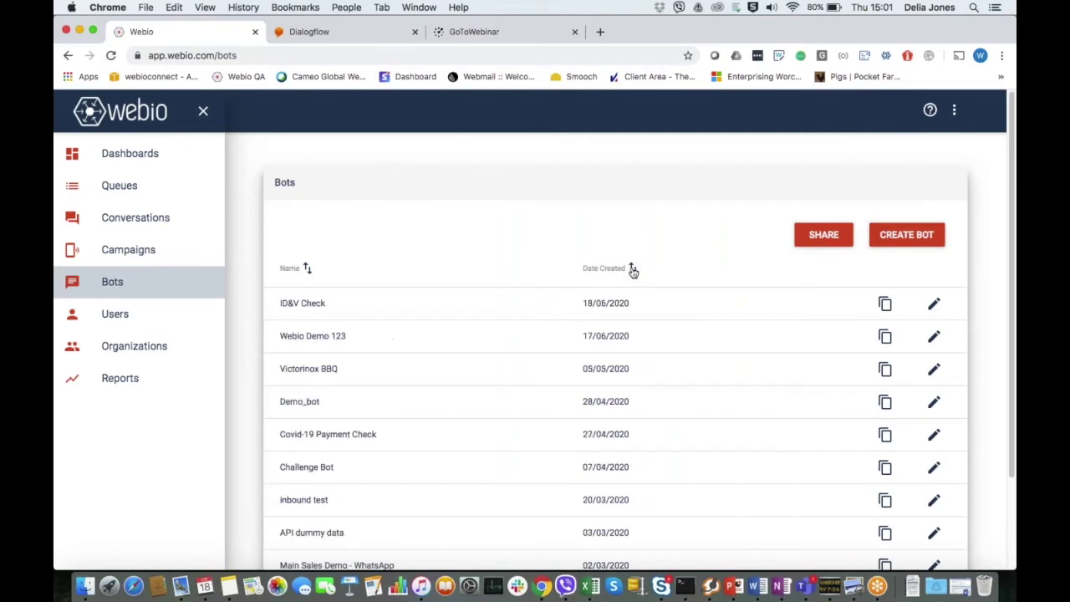
{"action": "left_click", "coordinate": [932, 309]}
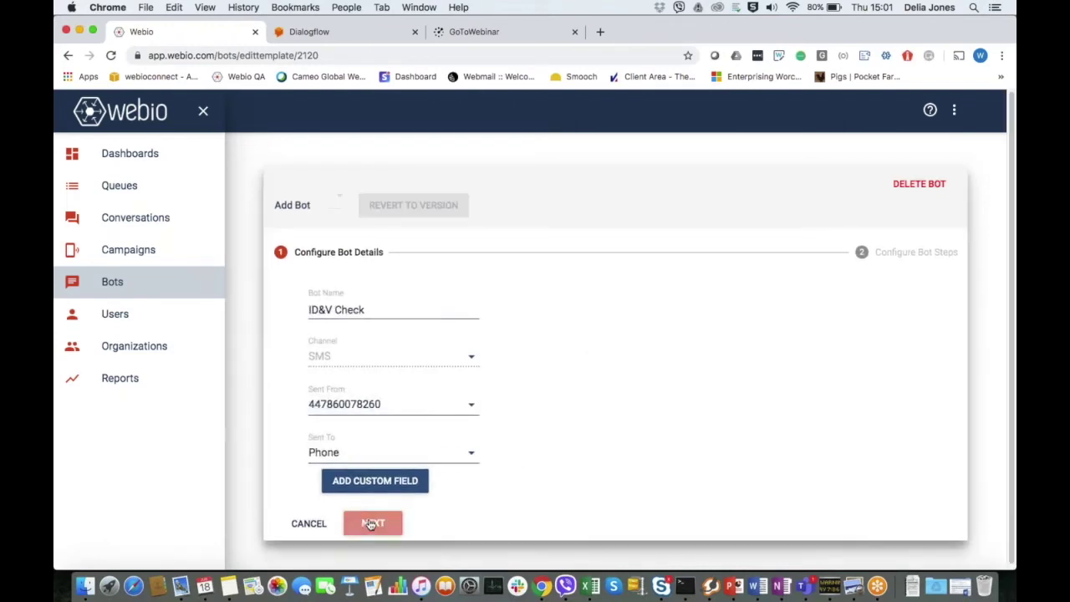
{"action": "left_click", "coordinate": [370, 523]}
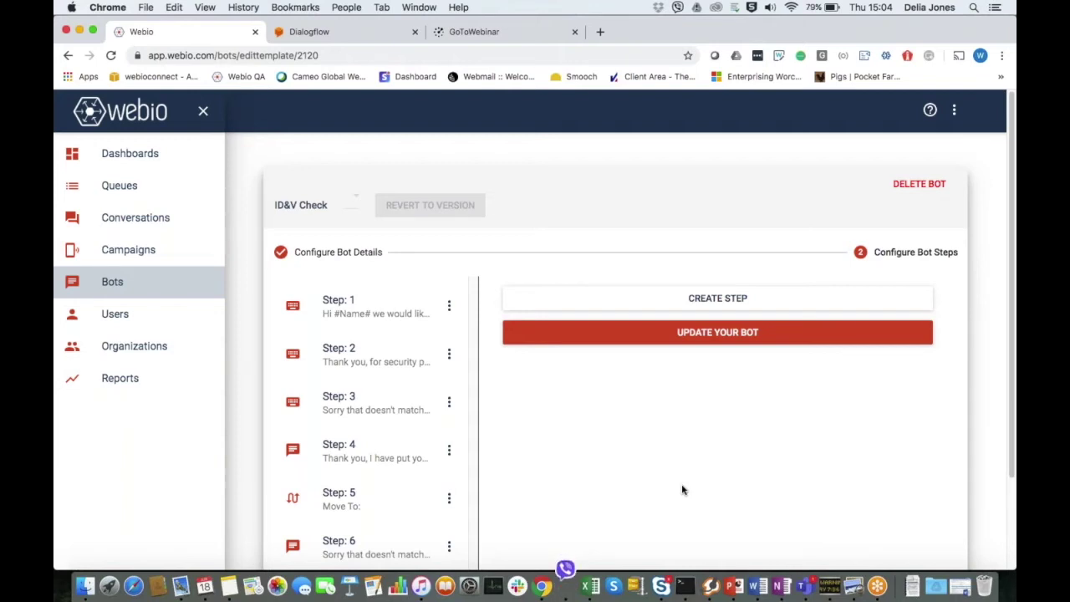
Examine Step 1's Yes/No bot, including its intents, success steps, fallback step and failure step
{"action": "scroll", "coordinate": [535, 499], "scroll_direction": "down", "scroll_amount": 1}
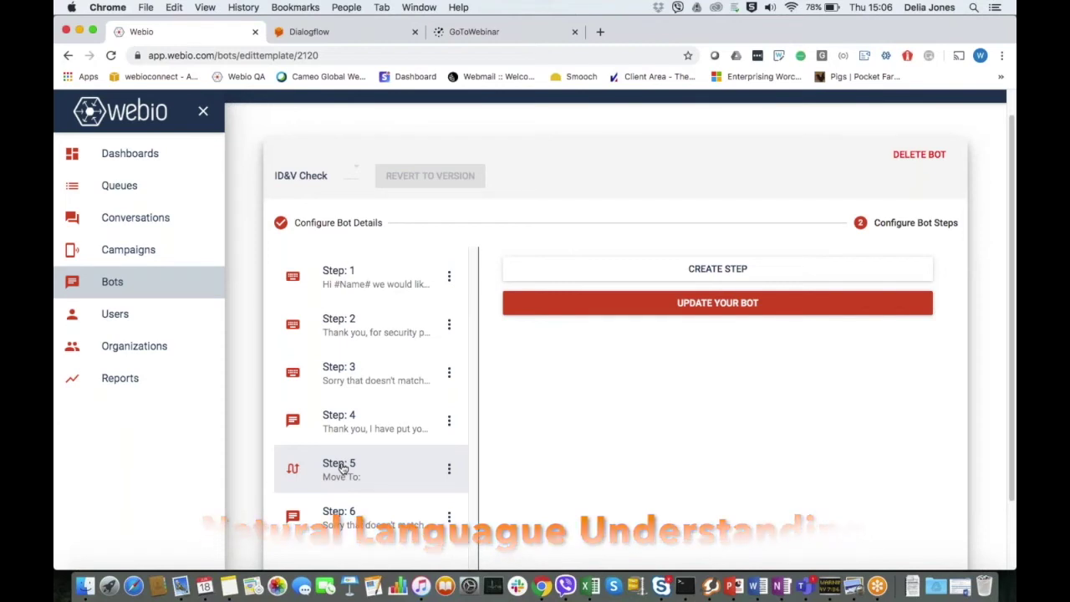
{"action": "left_click", "coordinate": [346, 294]}
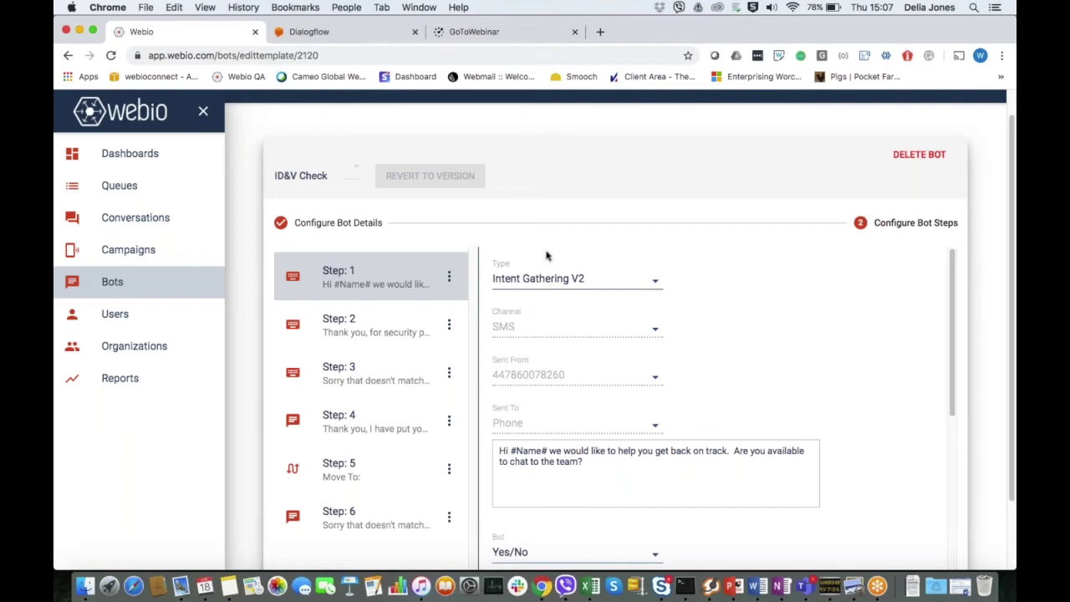
{"action": "scroll", "coordinate": [713, 441], "scroll_direction": "down", "scroll_amount": 1}
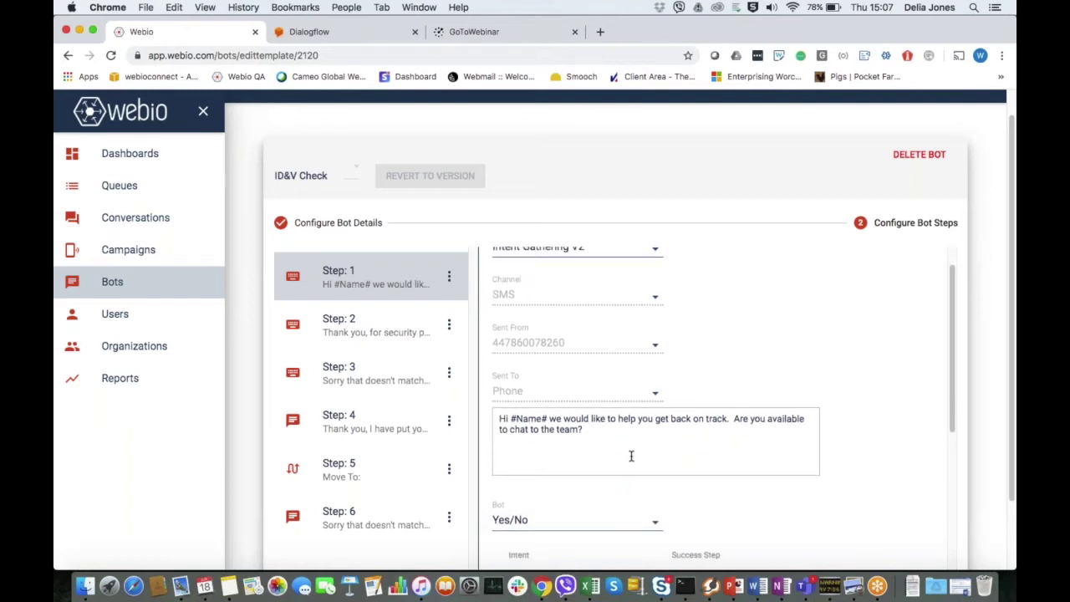
{"action": "scroll", "coordinate": [627, 449], "scroll_direction": "down", "scroll_amount": 2}
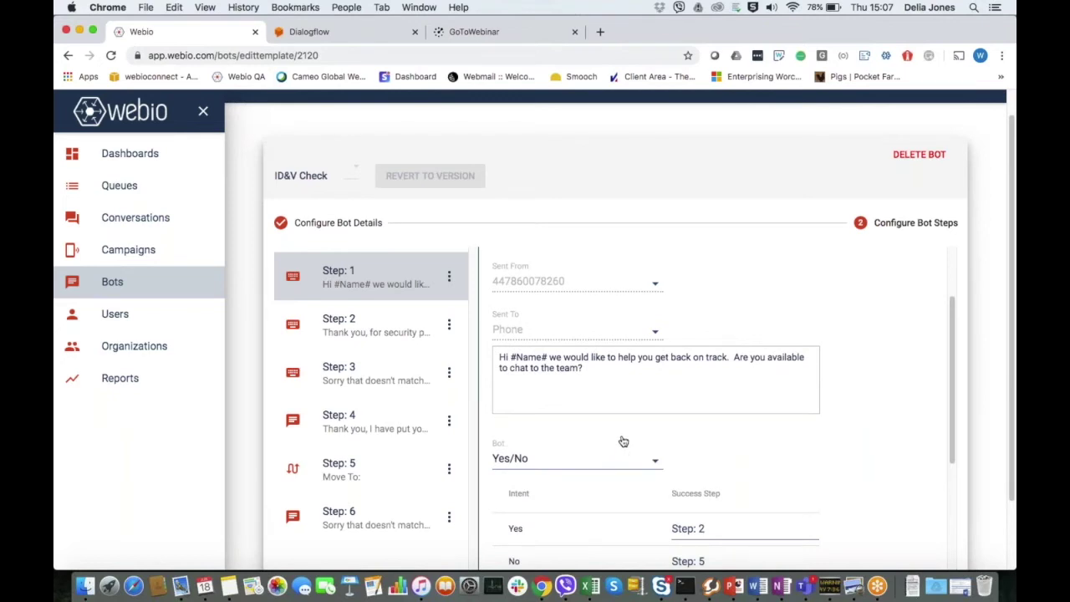
{"action": "scroll", "coordinate": [679, 455], "scroll_direction": "down", "scroll_amount": 5}
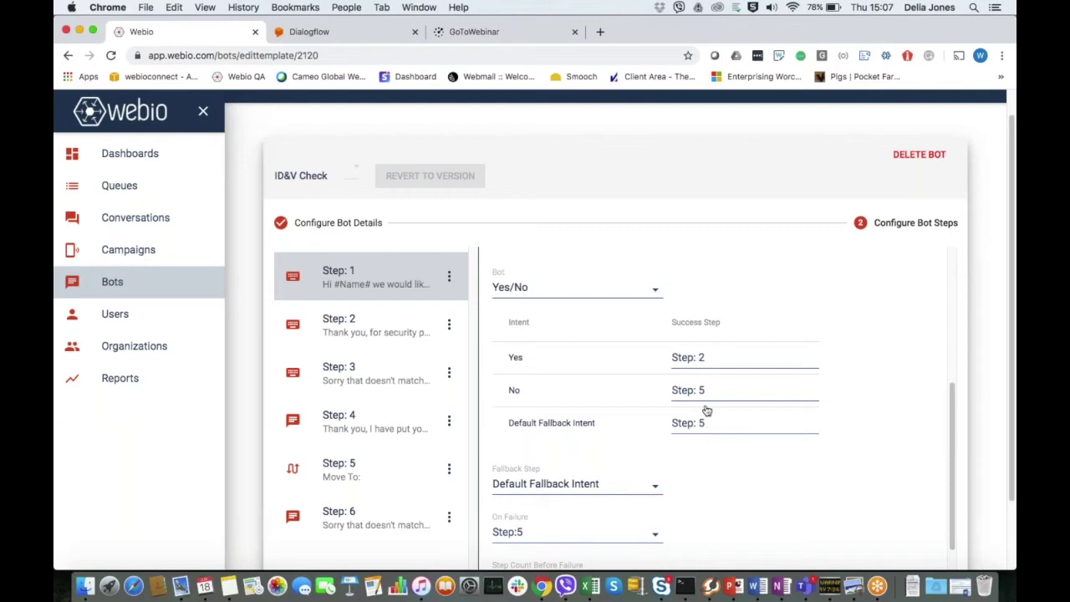
Switch to Dialogflow and examine the customer replies and matched intents in the Apr 23 training conversation of UtilityYesNo
{"action": "left_click", "coordinate": [336, 35]}
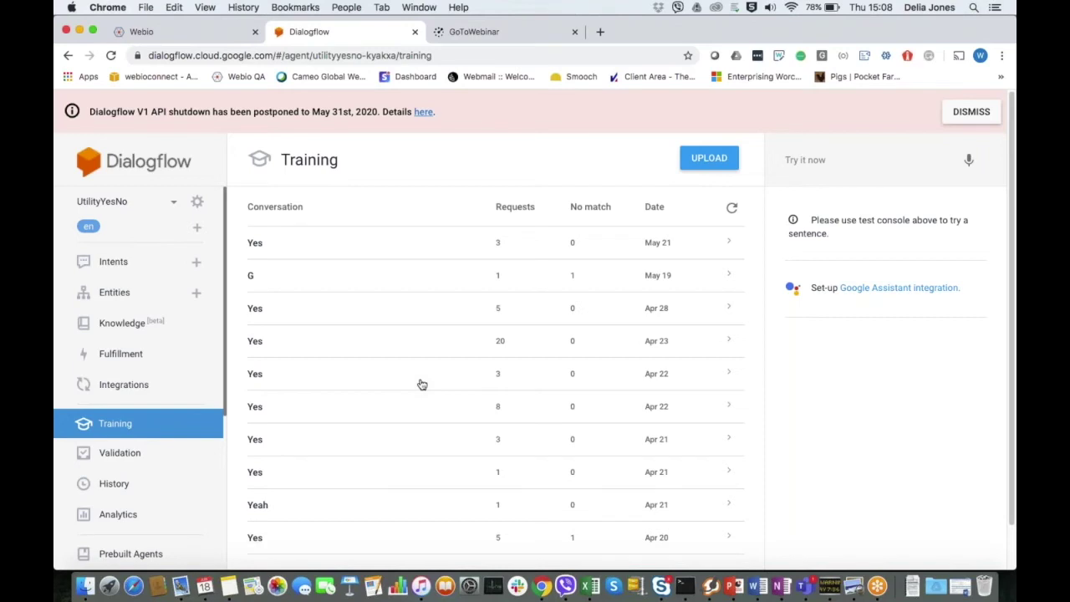
{"action": "left_click", "coordinate": [330, 342]}
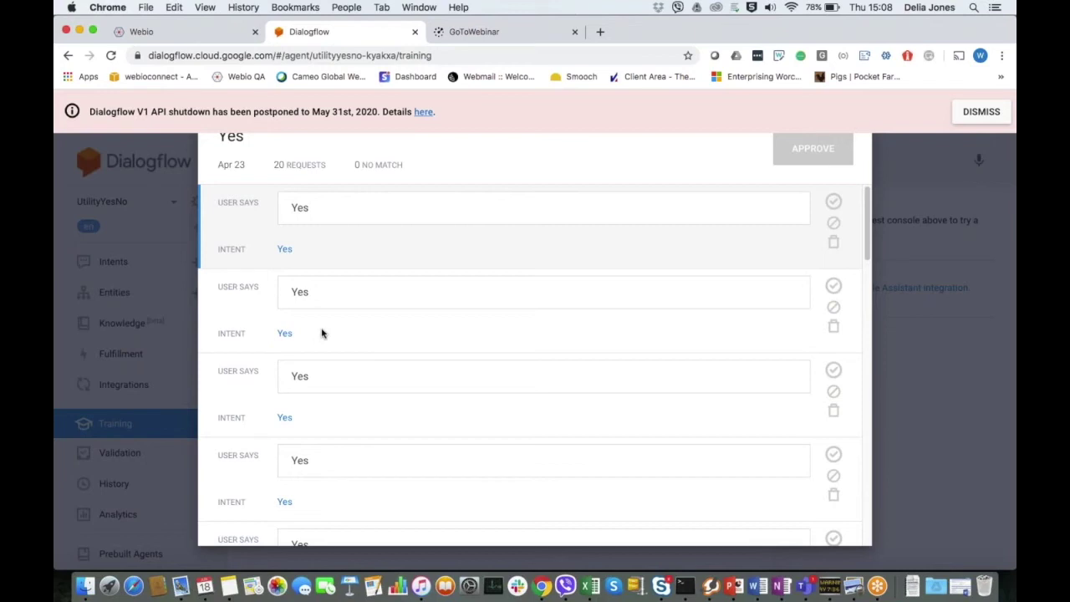
{"action": "scroll", "coordinate": [326, 336], "scroll_direction": "down", "scroll_amount": 2}
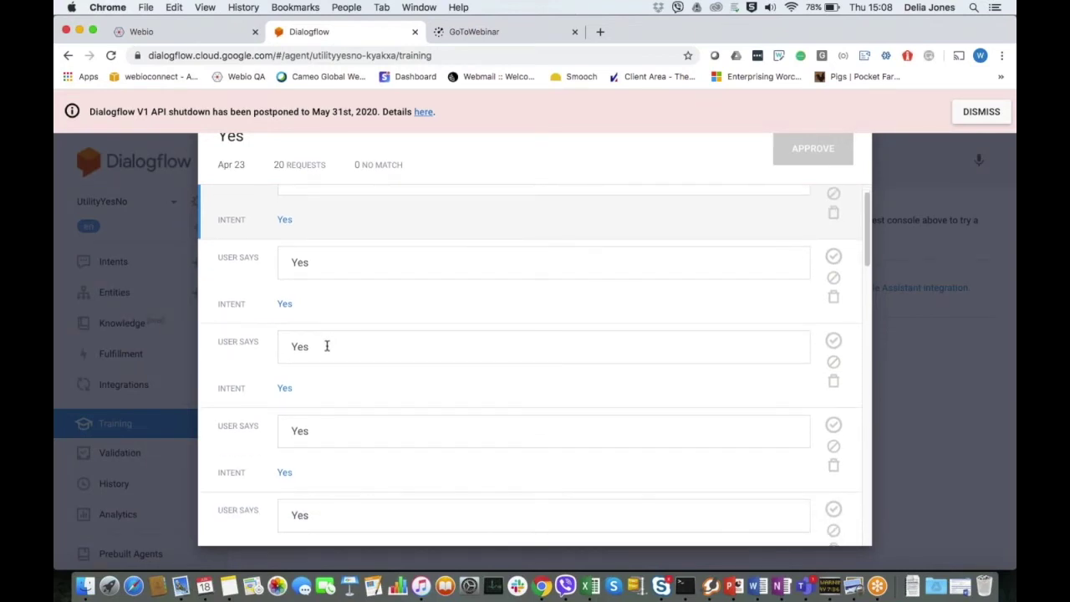
{"action": "scroll", "coordinate": [322, 344], "scroll_direction": "down", "scroll_amount": 3}
{"action": "scroll", "coordinate": [301, 347], "scroll_direction": "down", "scroll_amount": 5}
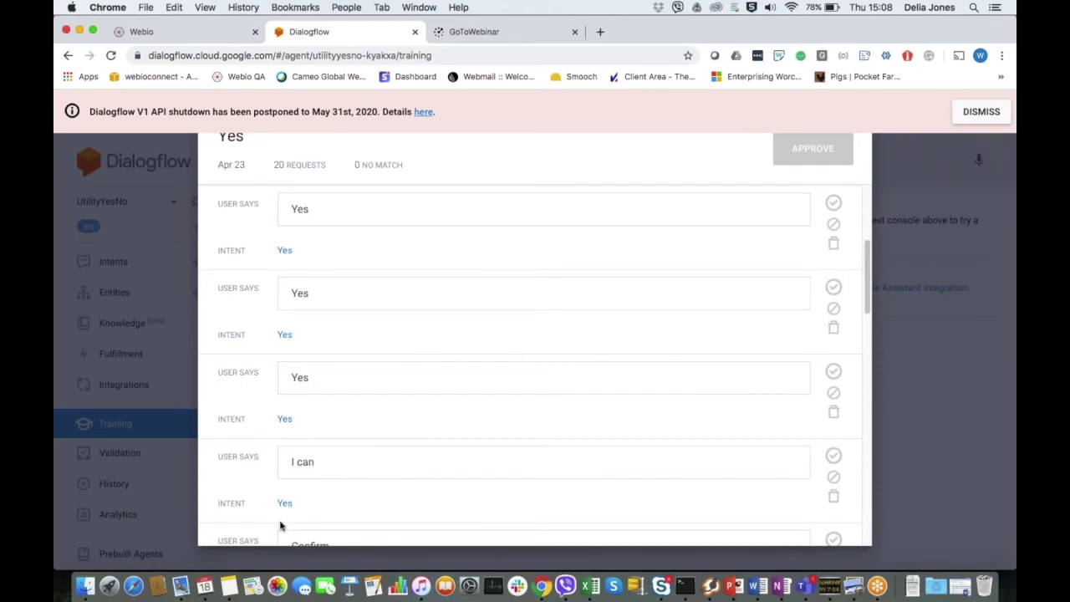
Reassign the "I can" reply just below "Confirm" to the No intent, and set it back to Yes
{"action": "scroll", "coordinate": [346, 473], "scroll_direction": "down", "scroll_amount": 2}
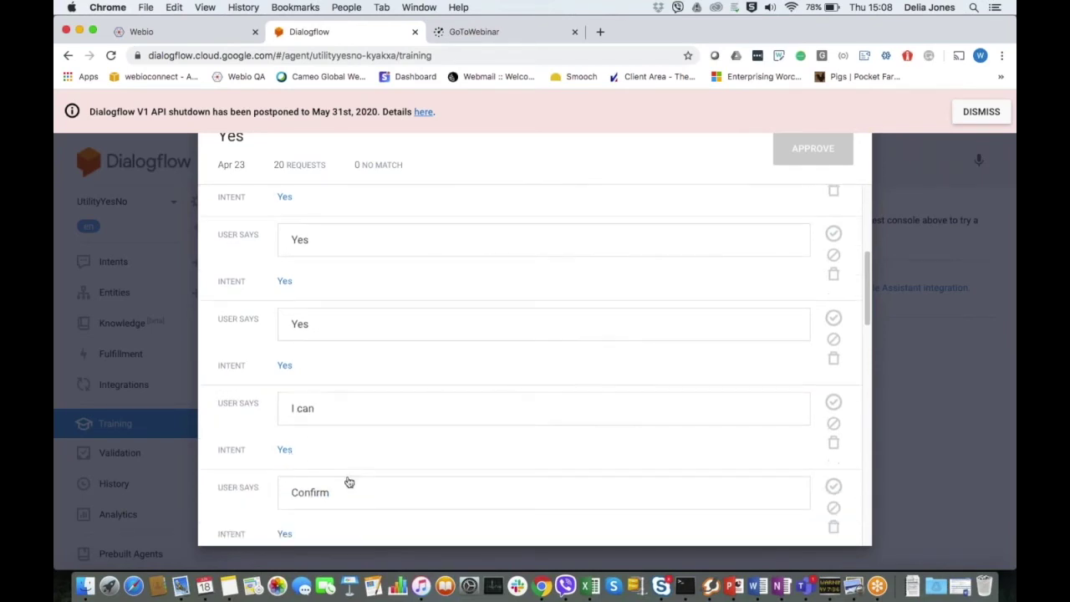
{"action": "scroll", "coordinate": [334, 482], "scroll_direction": "down", "scroll_amount": 1}
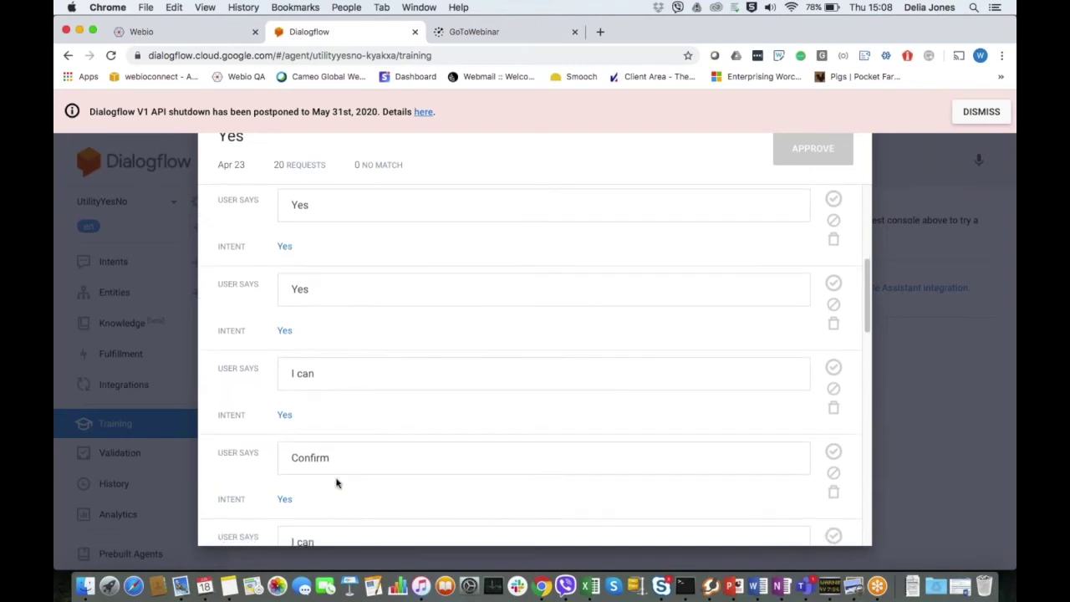
{"action": "scroll", "coordinate": [337, 481], "scroll_direction": "down", "scroll_amount": 3}
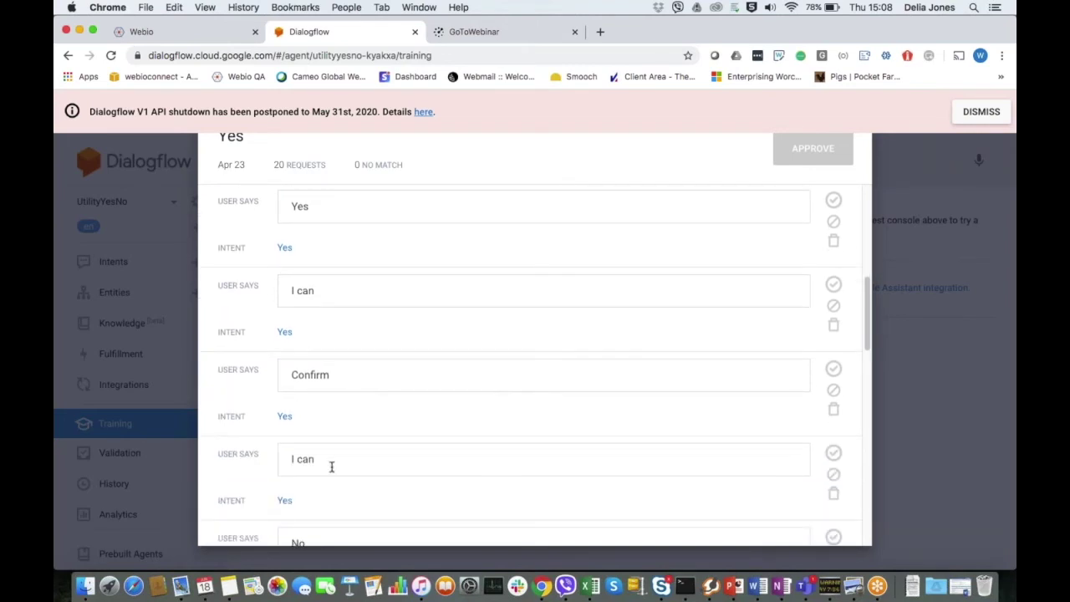
{"action": "scroll", "coordinate": [328, 462], "scroll_direction": "down", "scroll_amount": 2}
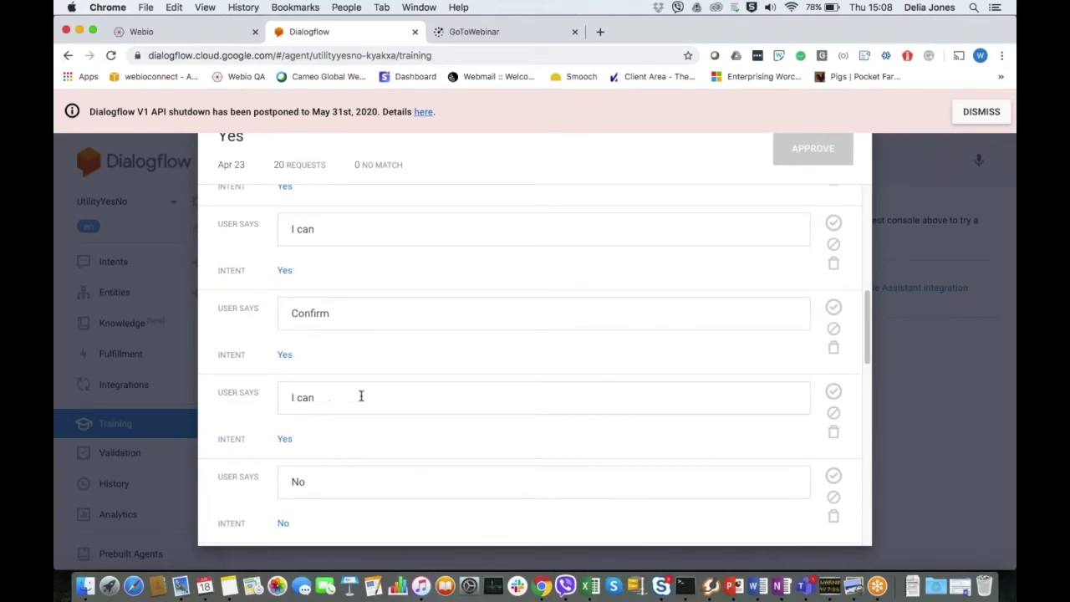
{"action": "left_click", "coordinate": [286, 441]}
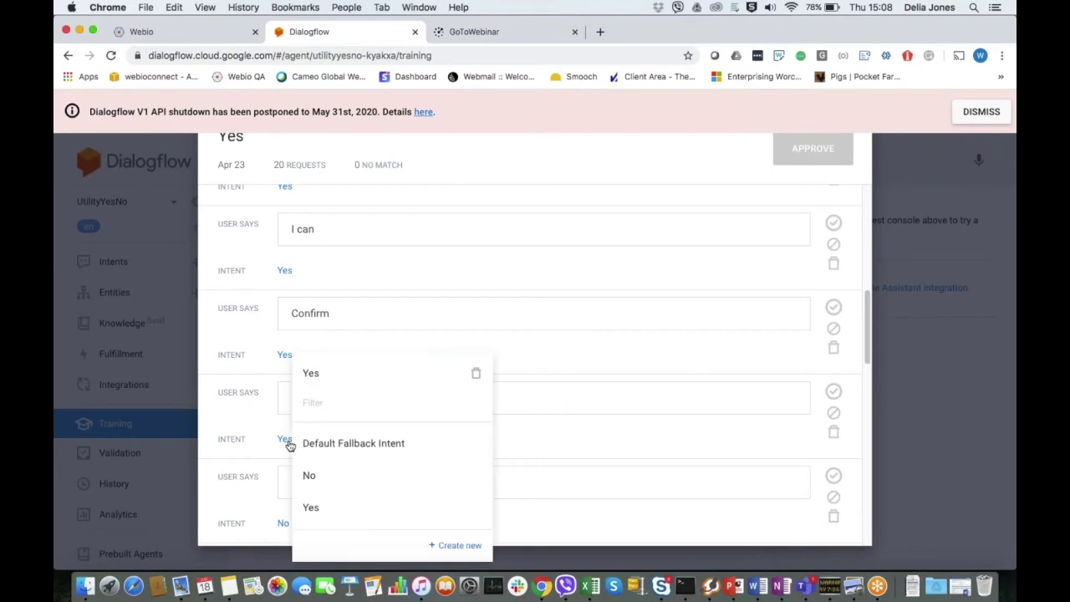
{"action": "left_click", "coordinate": [331, 476]}
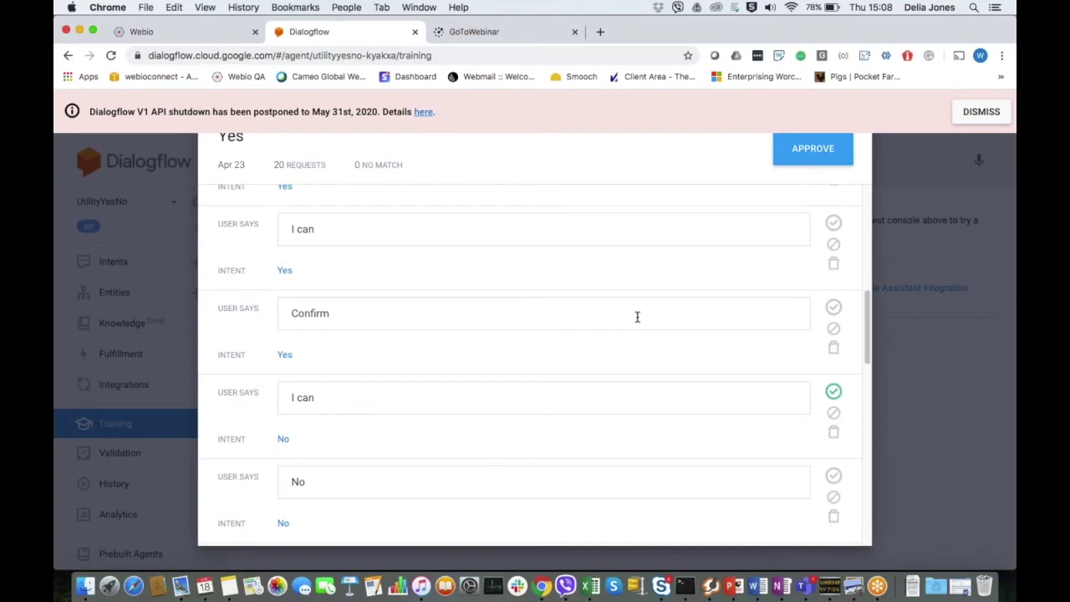
{"action": "left_click", "coordinate": [283, 439]}
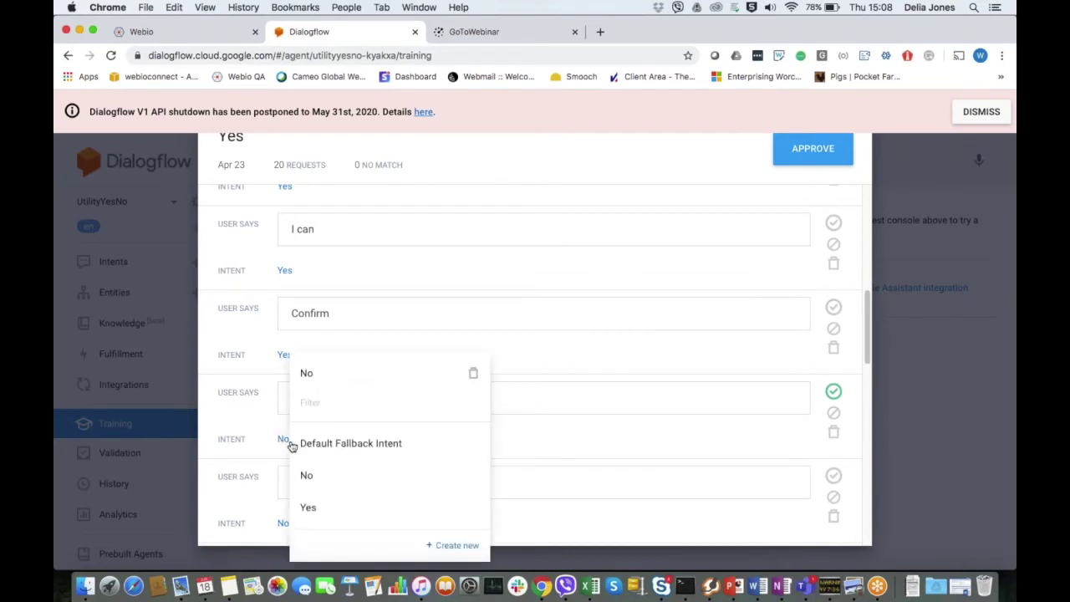
{"action": "left_click", "coordinate": [307, 506]}
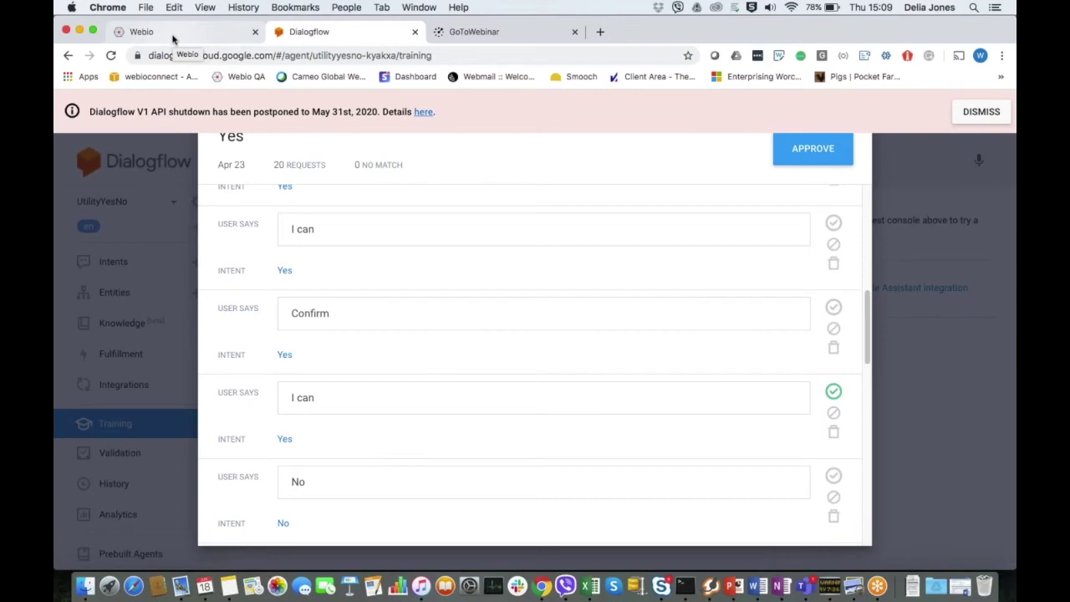
Dismiss the API shutdown notice and close the Apr 23 training conversation without approving it
{"action": "left_click", "coordinate": [970, 113]}
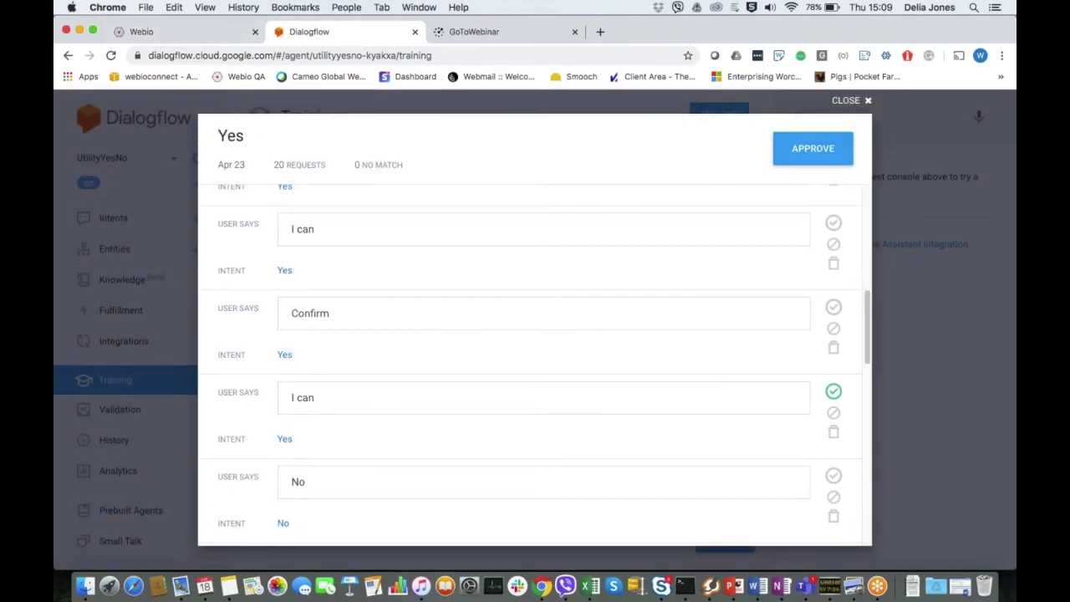
{"action": "key", "text": "Escape"}
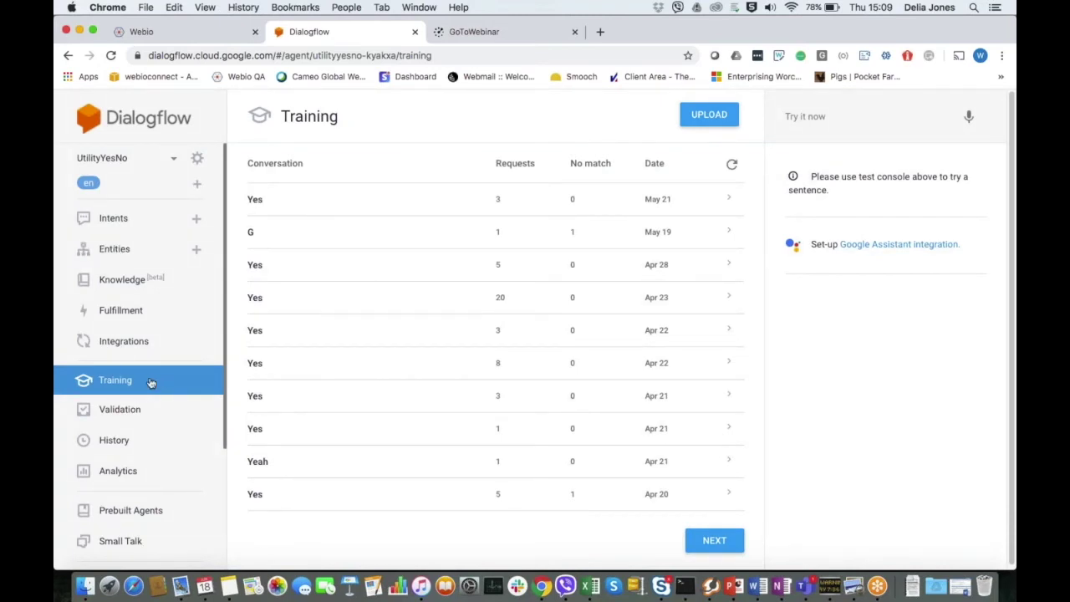
Start a new intent named "Maybe" in the UtilityYesNo agent
{"action": "left_click", "coordinate": [159, 220]}
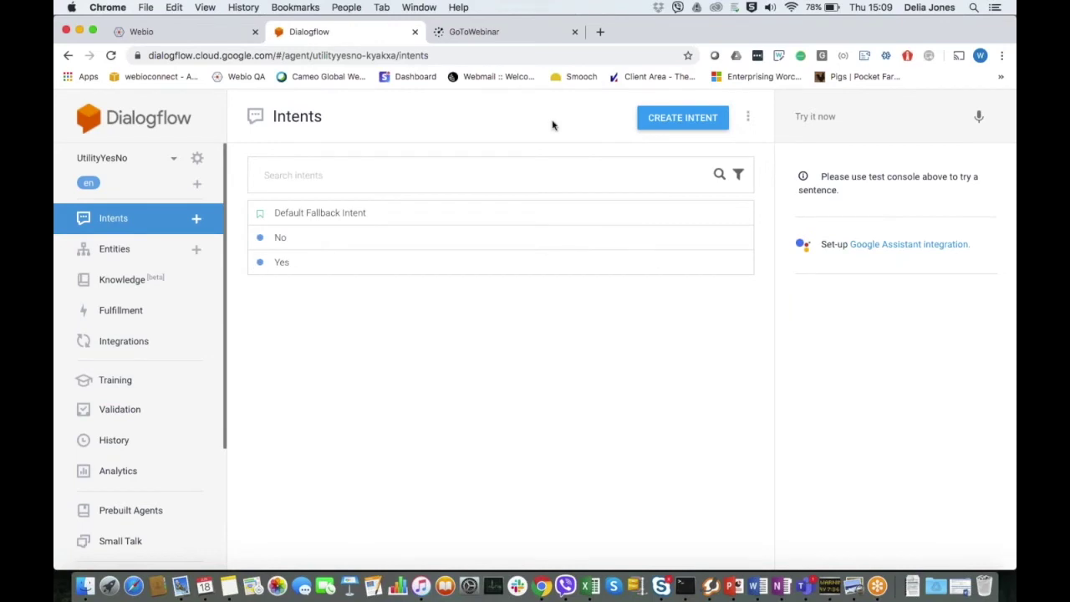
{"action": "left_click", "coordinate": [659, 122]}
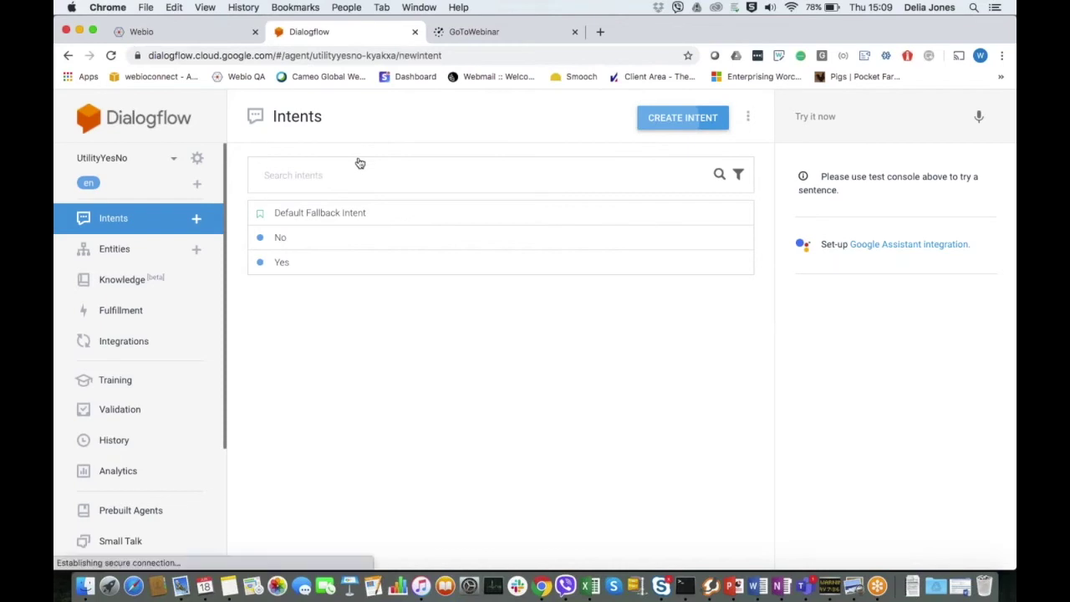
{"action": "left_click", "coordinate": [336, 117]}
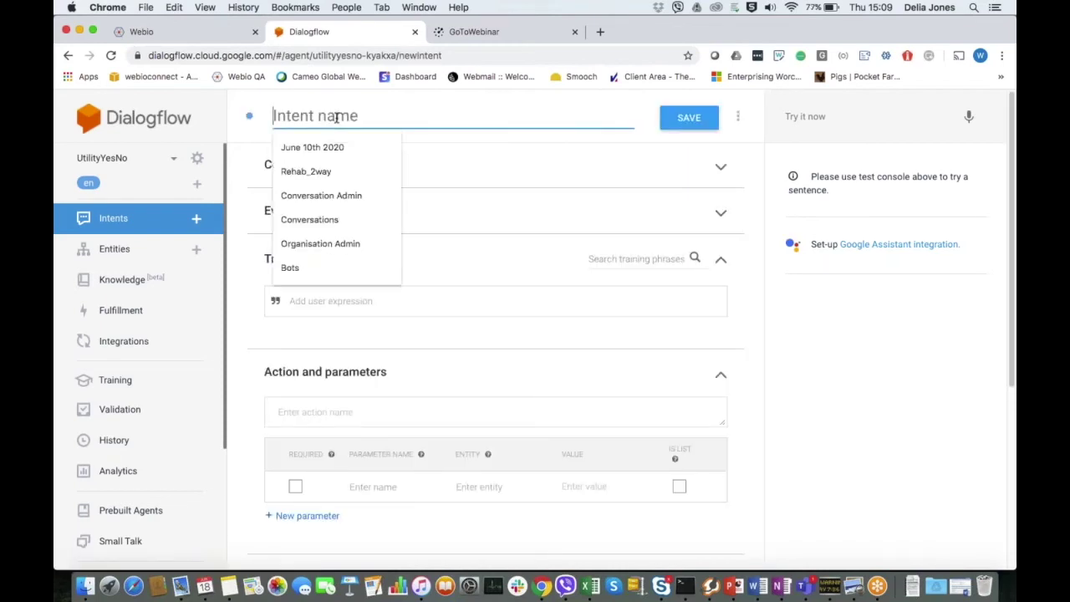
{"action": "type", "text": "Maybe"}
Add the training phrases "I might be" and "maybe" to the Maybe intent
{"action": "left_click", "coordinate": [326, 300]}
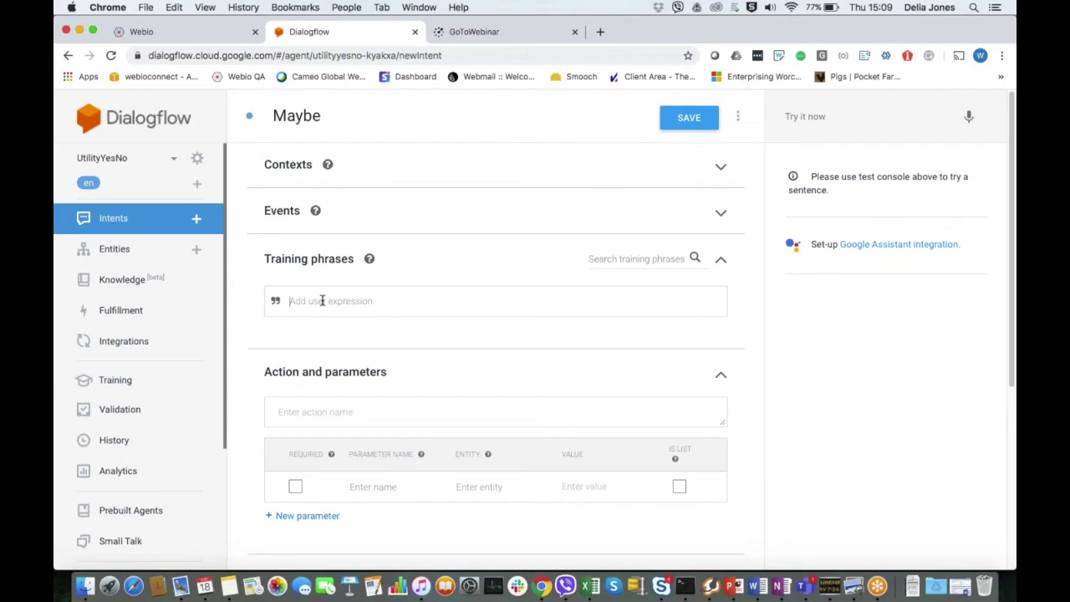
{"action": "type", "text": "I might"}
{"action": "key", "text": "BackSpace"}
{"action": "key", "text": "BackSpace"}
{"action": "key", "text": "BackSpace"}
{"action": "key", "text": "BackSpace"}
{"action": "key", "text": "BackSpace"}
{"action": "key", "text": "BackSpace"}
{"action": "type", "text": "might be"}
{"action": "key", "text": "Return"}
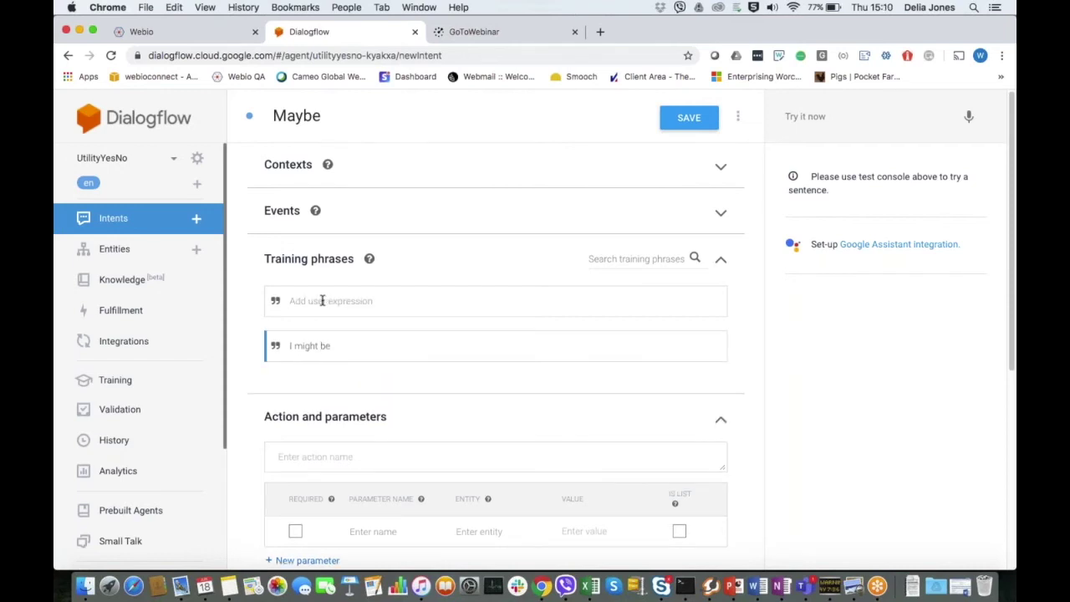
{"action": "type", "text": "maybe"}
{"action": "key", "text": "Return"}
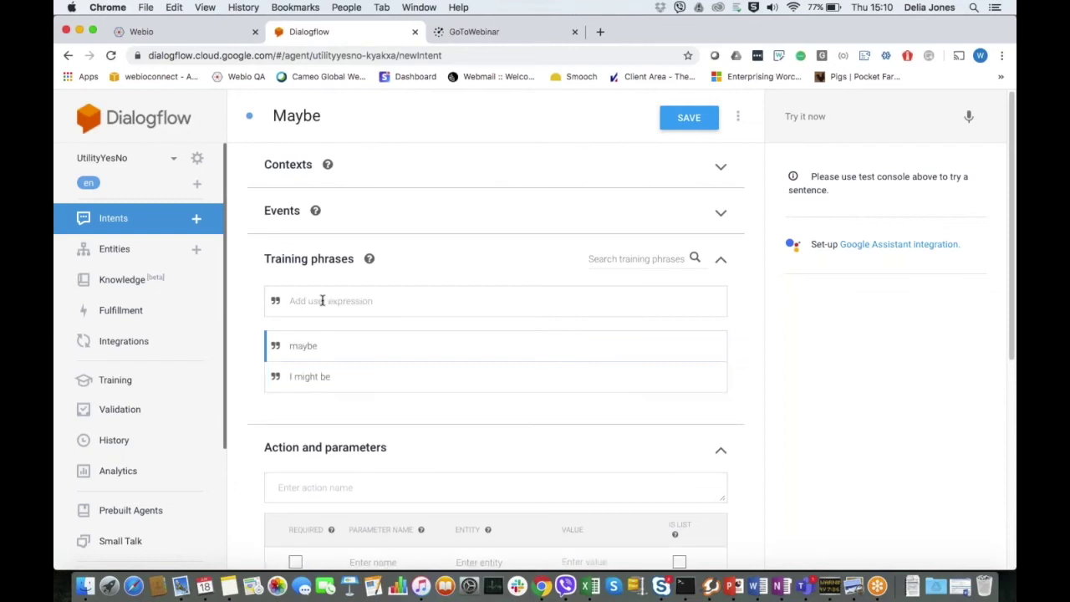